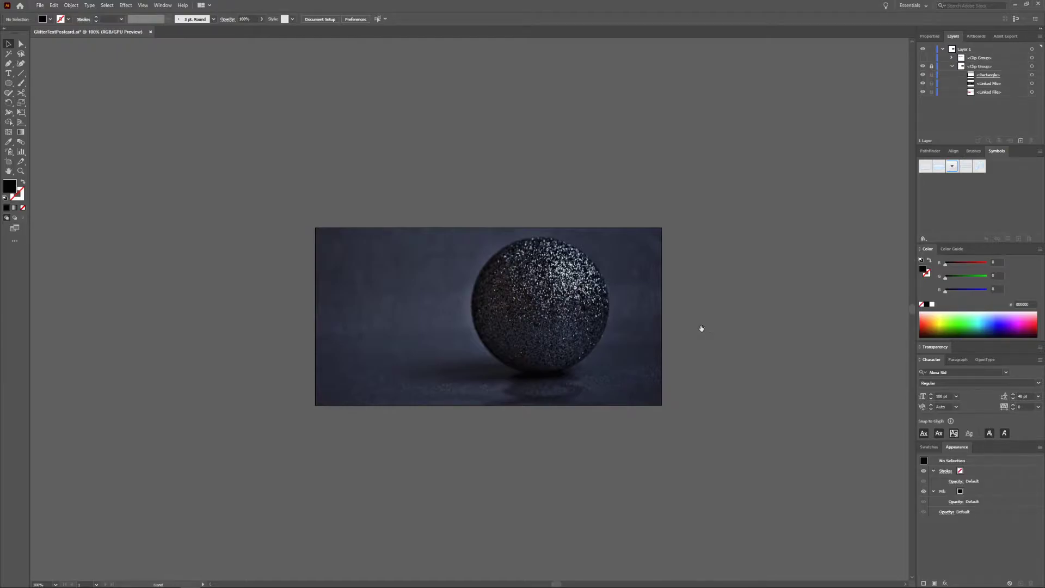
- Briefly hide and re-show the glitter-sphere photo to check the background, then collapse the background group
mouse_move(700, 327)
left_mouse_down()
mouse_move(670, 299)
mouse_move(694, 321)
left_mouse_up()
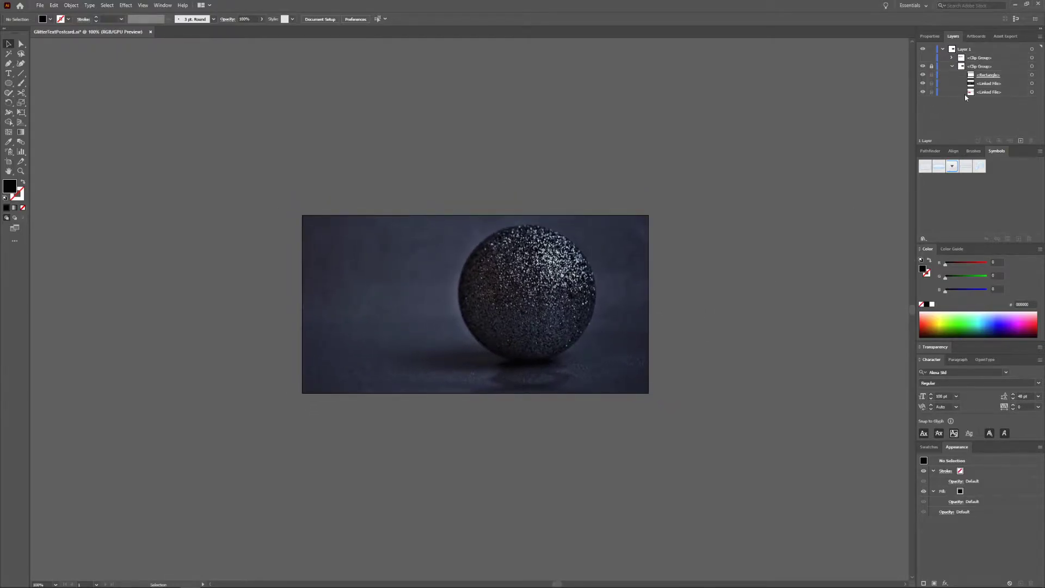
left_click(923, 84)
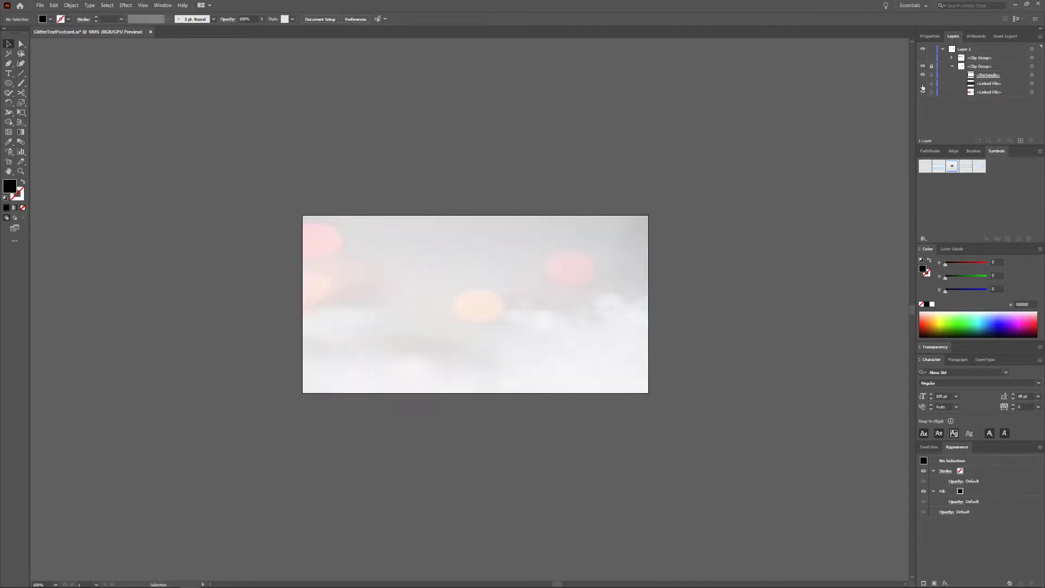
left_click(922, 85)
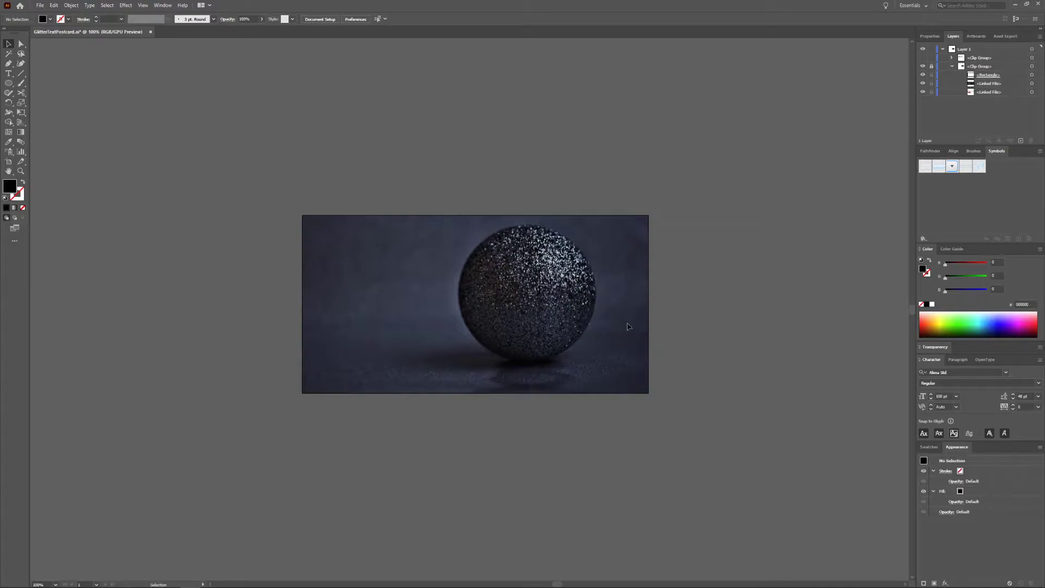
left_click(952, 66)
- Make the Glitter Text group visible and select it on the artboard
left_click(923, 65)
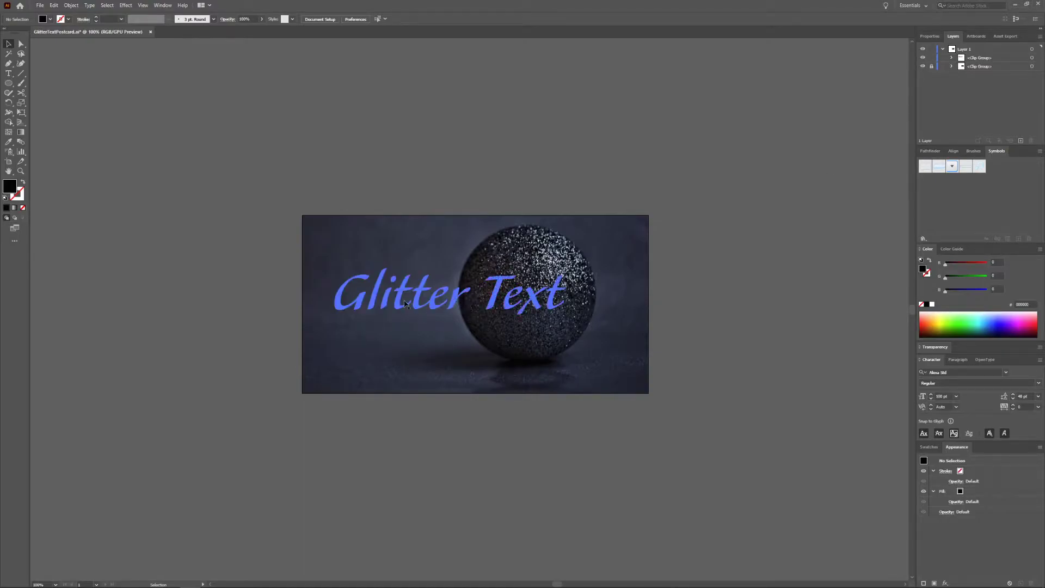
left_click(429, 296)
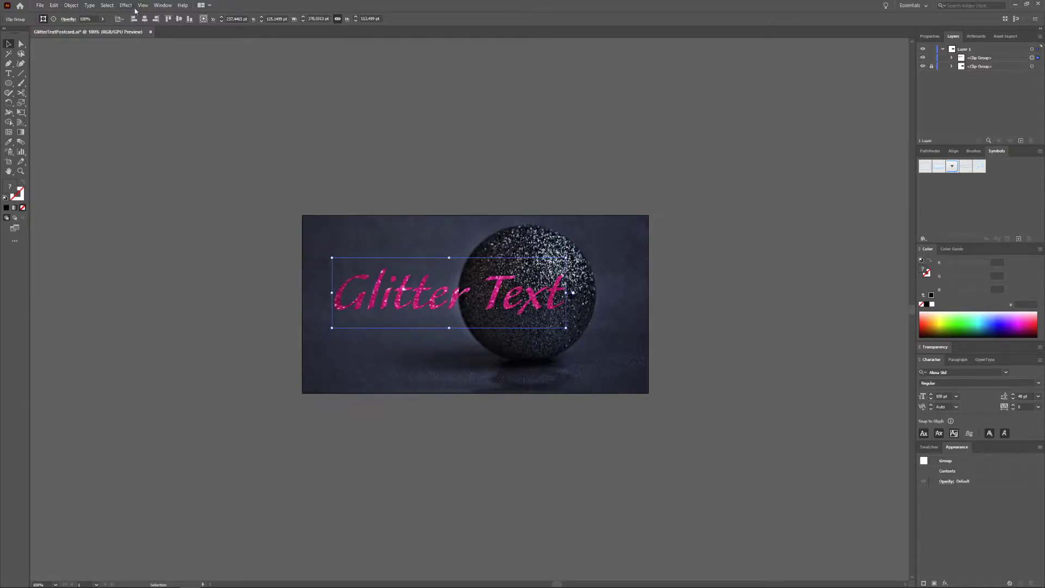
left_click(162, 6)
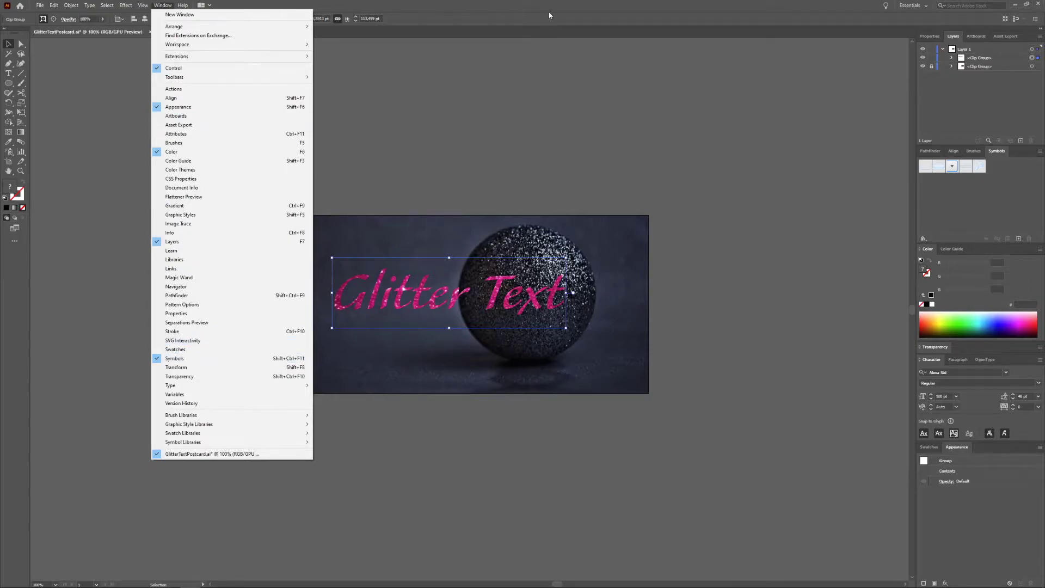
left_click(610, 134)
- Drag the group into the Symbols panel as 'Pink Glitter' and accept expanding the text
left_click_drag(423, 300, 1012, 200)
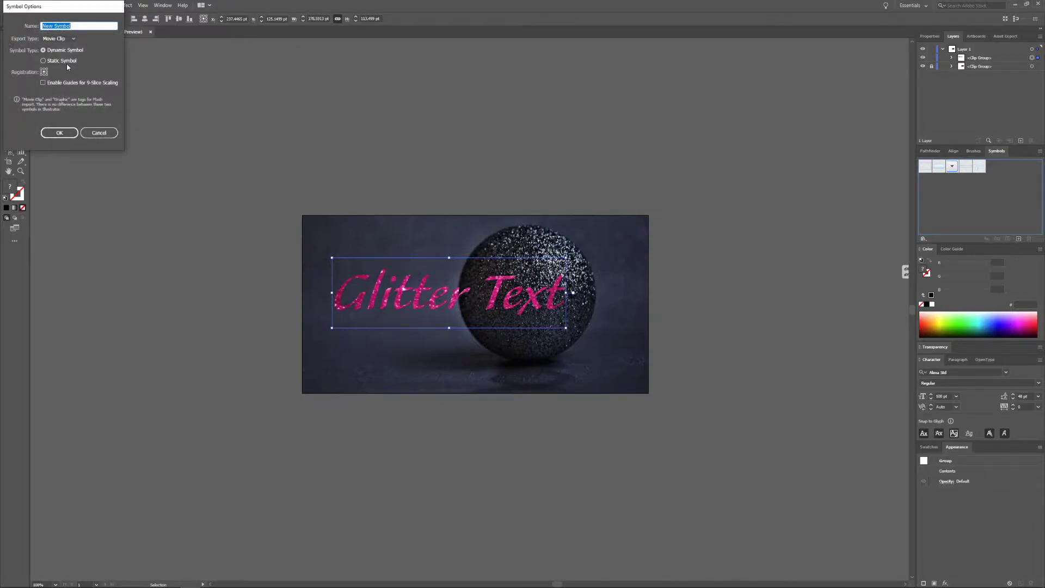
type("Pink Glitter")
left_click(59, 133)
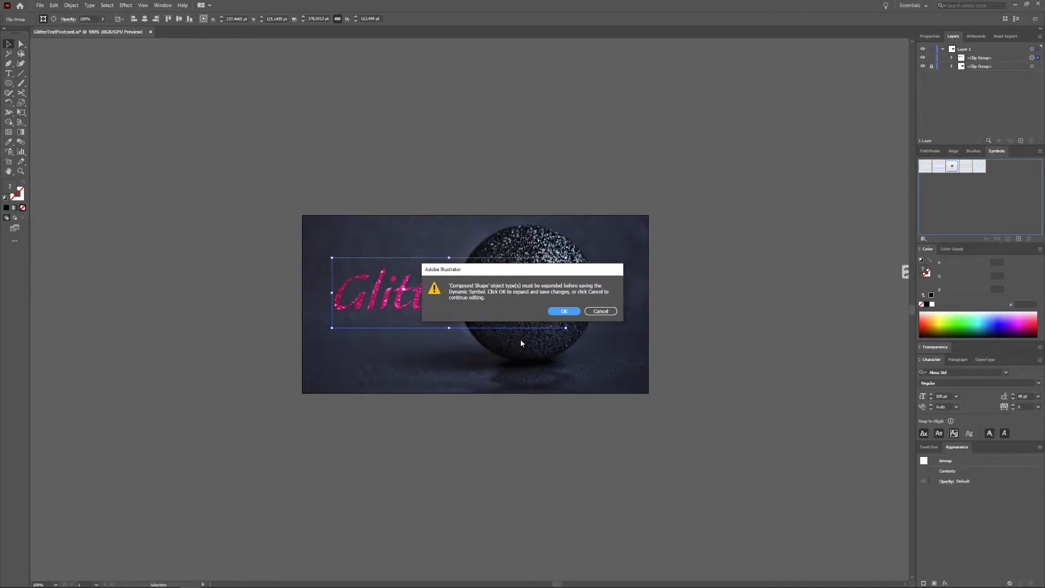
left_click(563, 311)
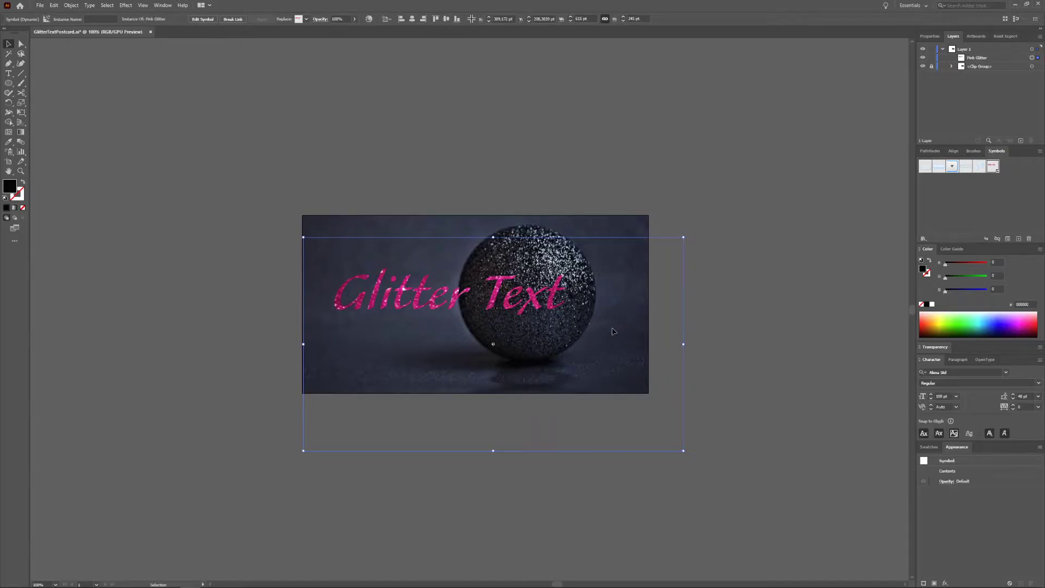
left_click(343, 136)
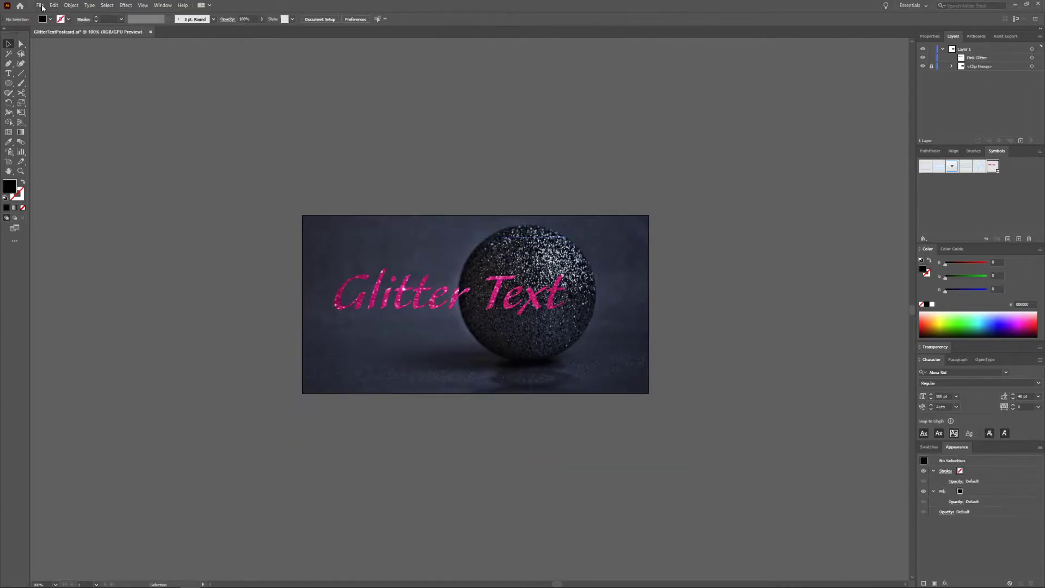
left_click(40, 6)
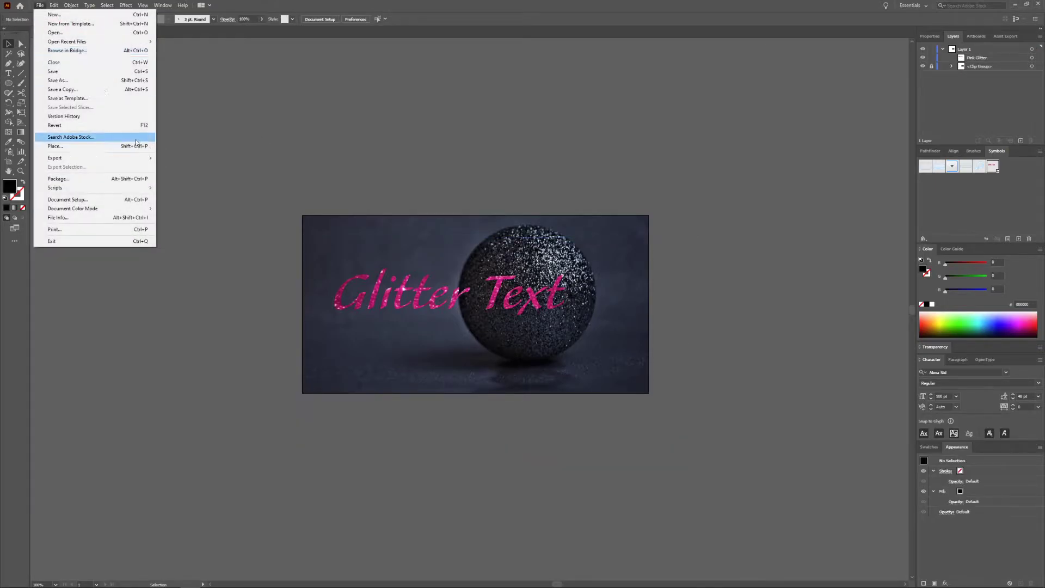
left_click(120, 147)
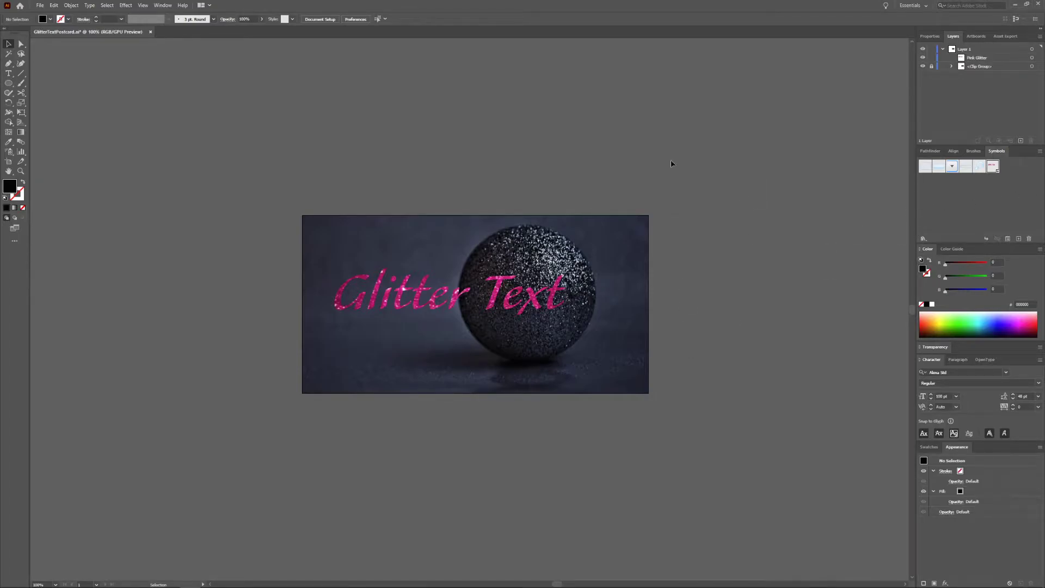
- Hide the Pink Glitter layer and draw a circle with the Ellipse tool covering the glitter sphere
left_click(923, 57)
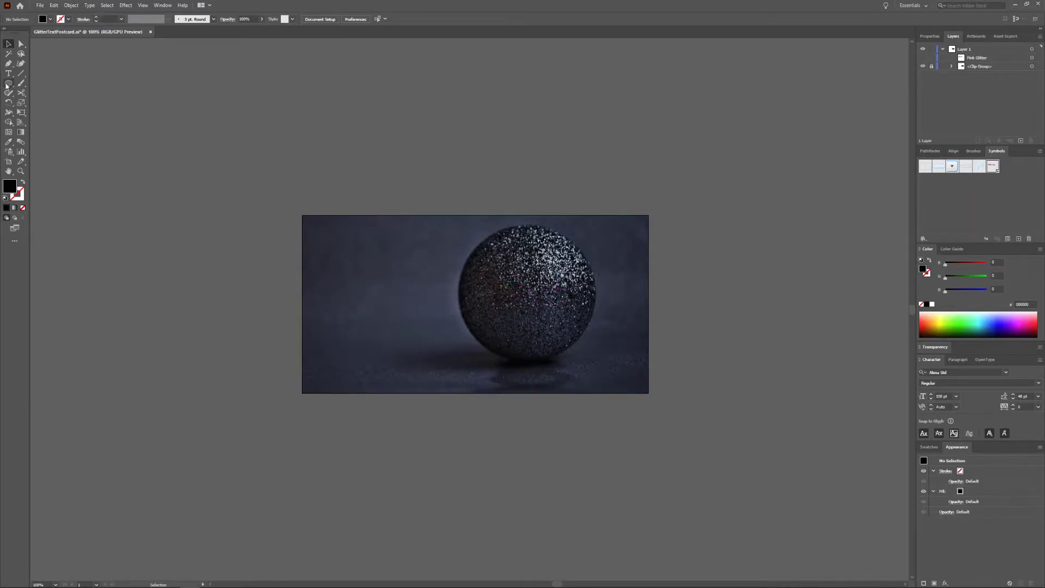
left_click(9, 83)
key("l")
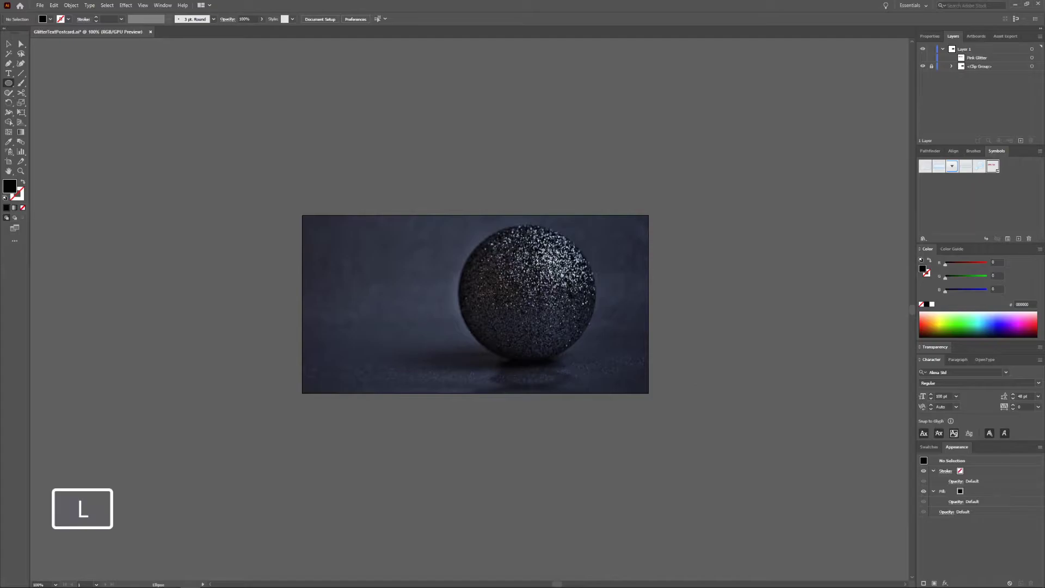
left_click_drag(473, 234, 596, 362)
key("space")
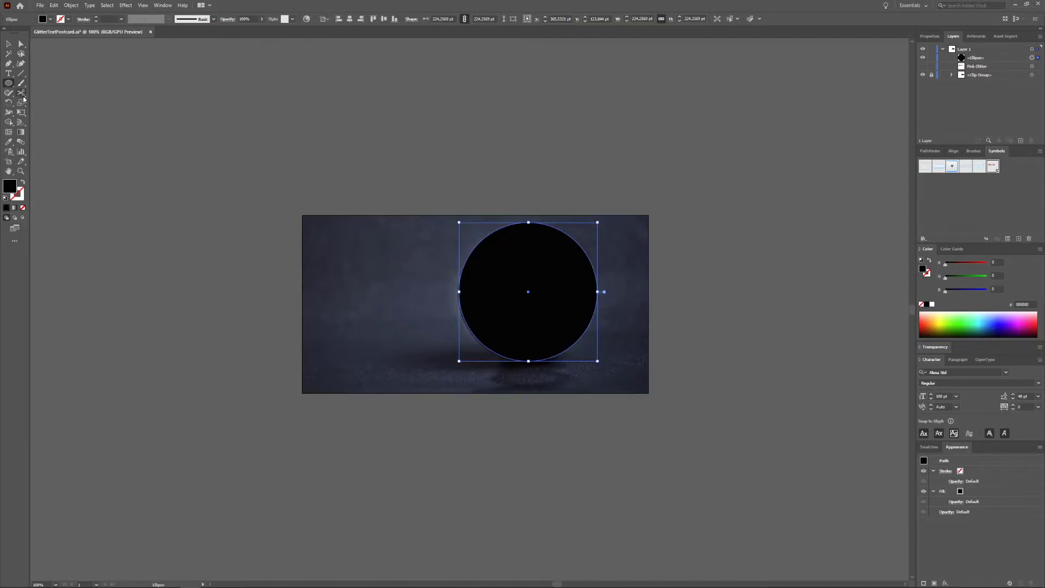
- Cut the circle with Scissors at its top and bottom anchors into two halves
key("c")
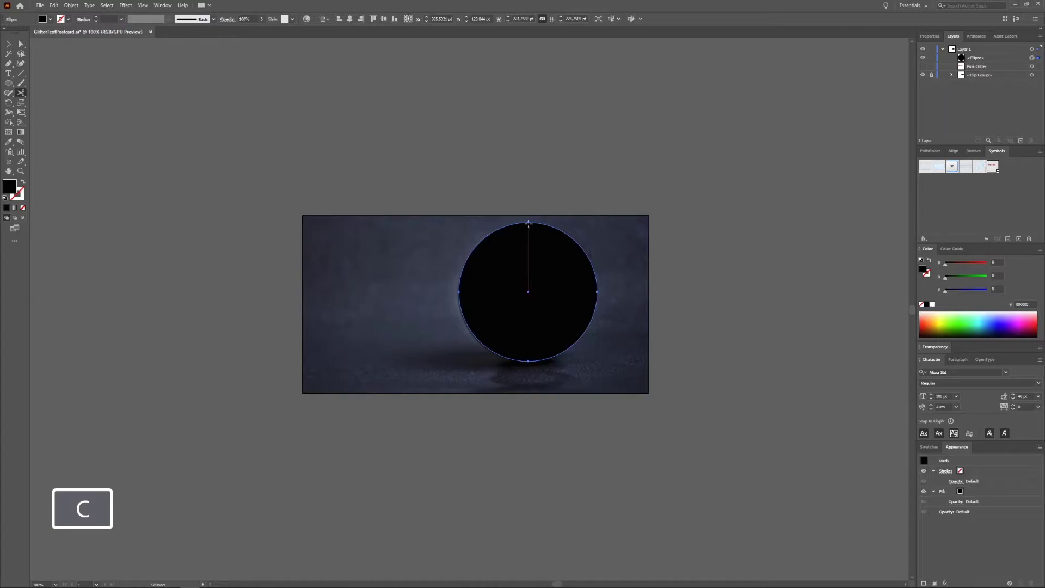
left_click(528, 222)
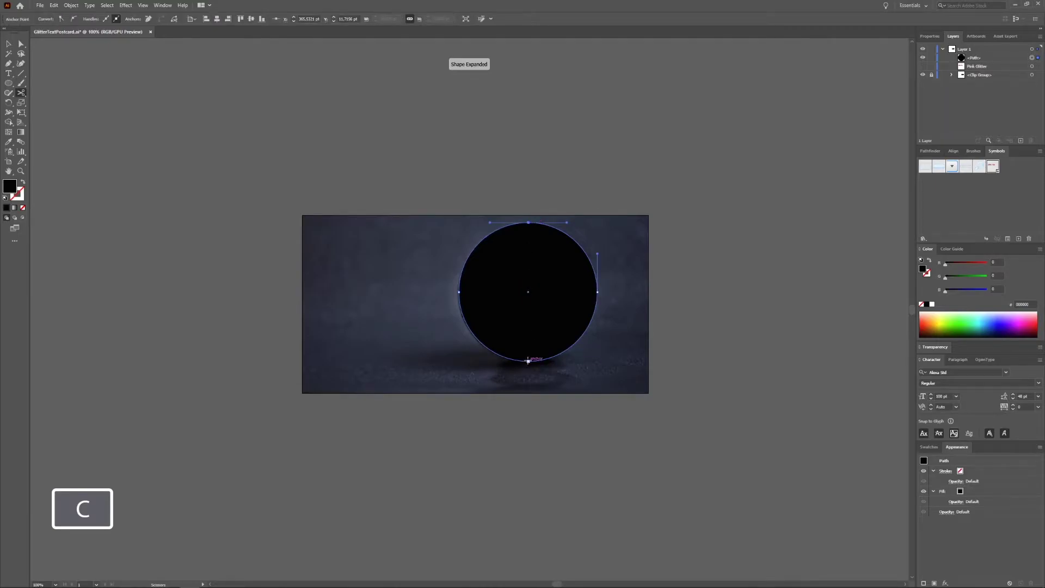
left_click(528, 361)
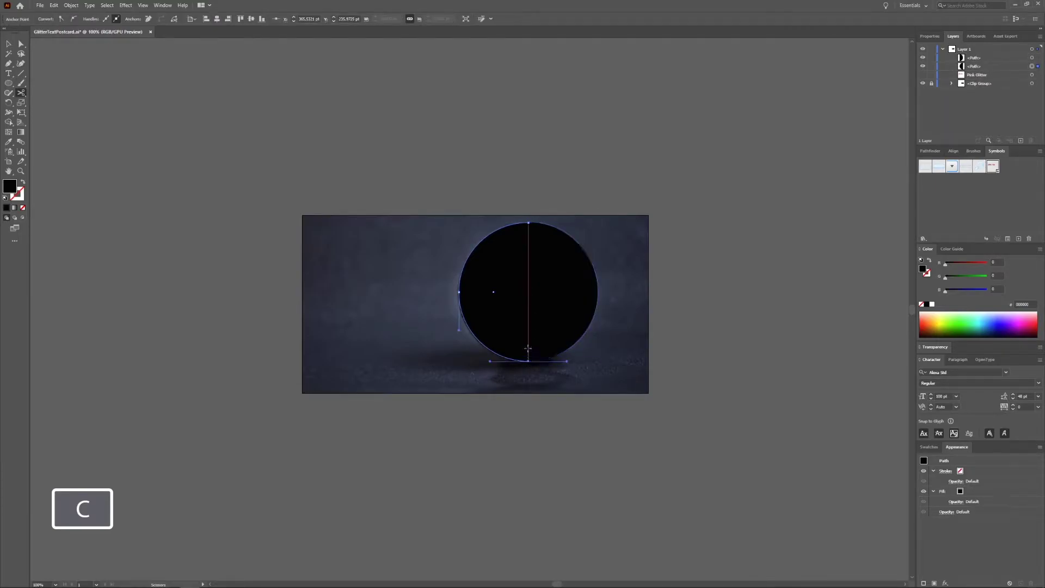
key("v")
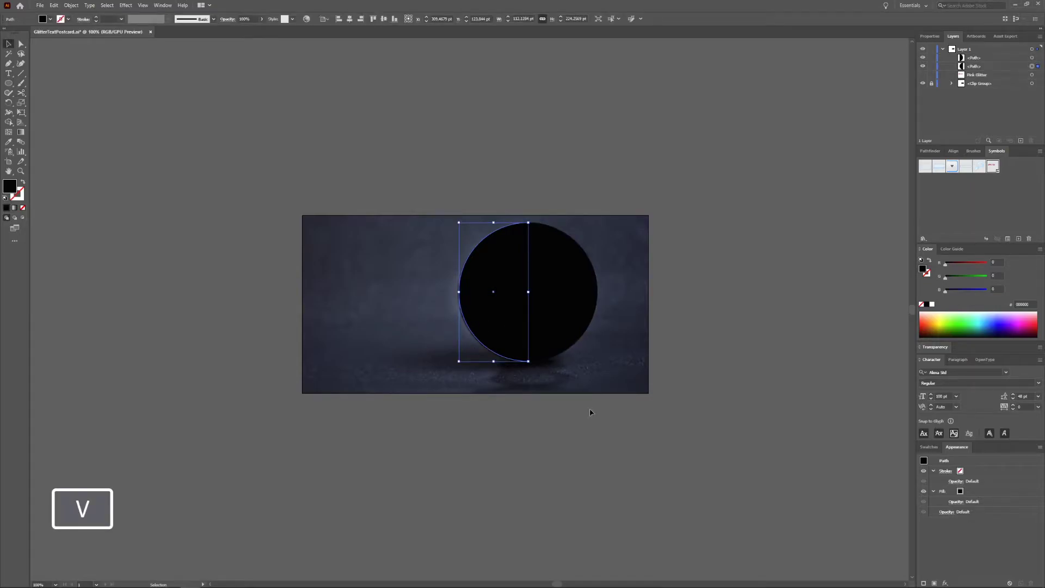
- Delete the left half-circle and apply Effect > 3D > Revolve to the right half
key("Delete")
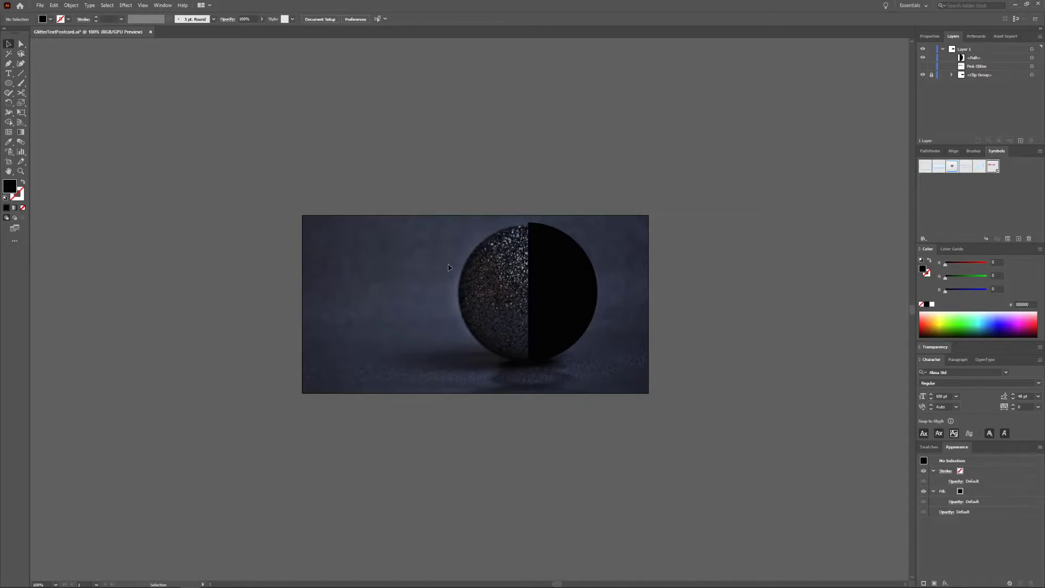
left_click(579, 280)
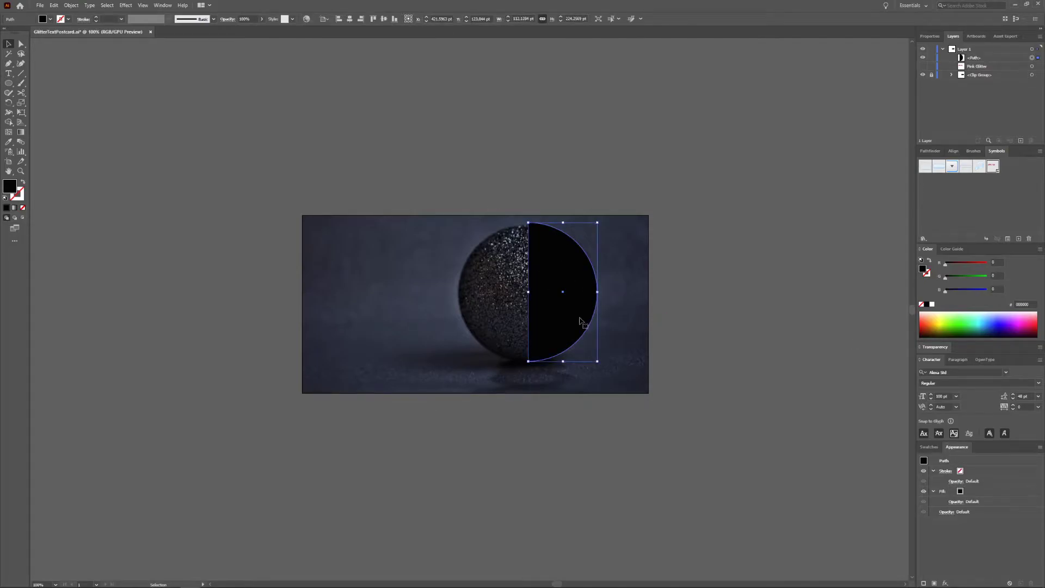
left_click(126, 6)
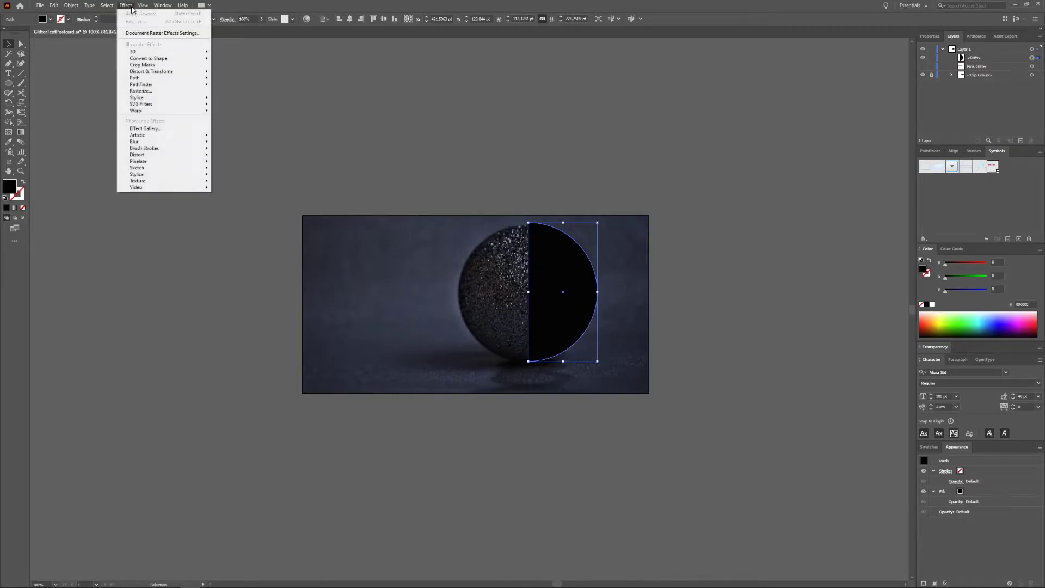
mouse_move(175, 51)
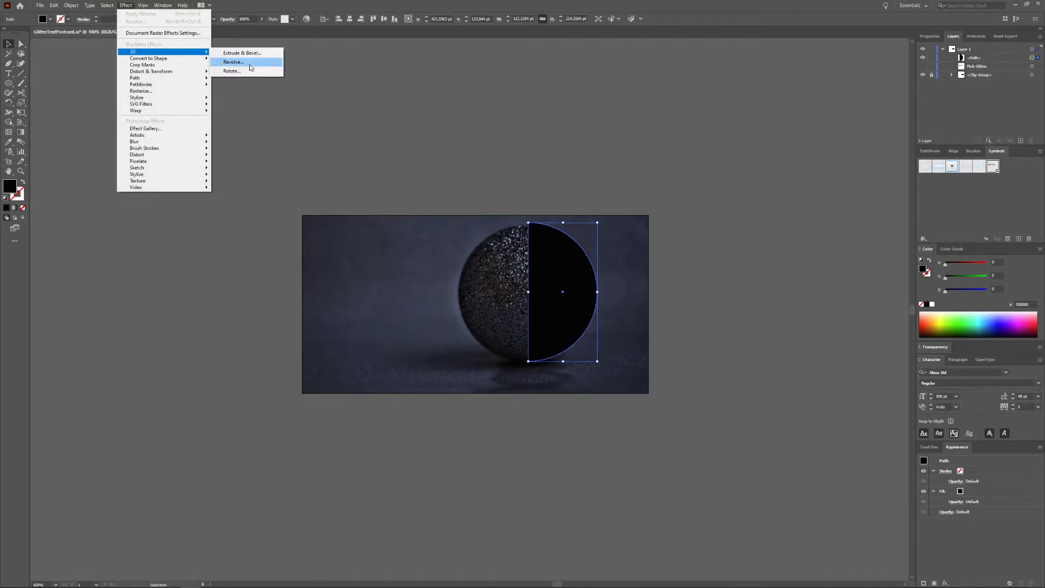
left_click(250, 65)
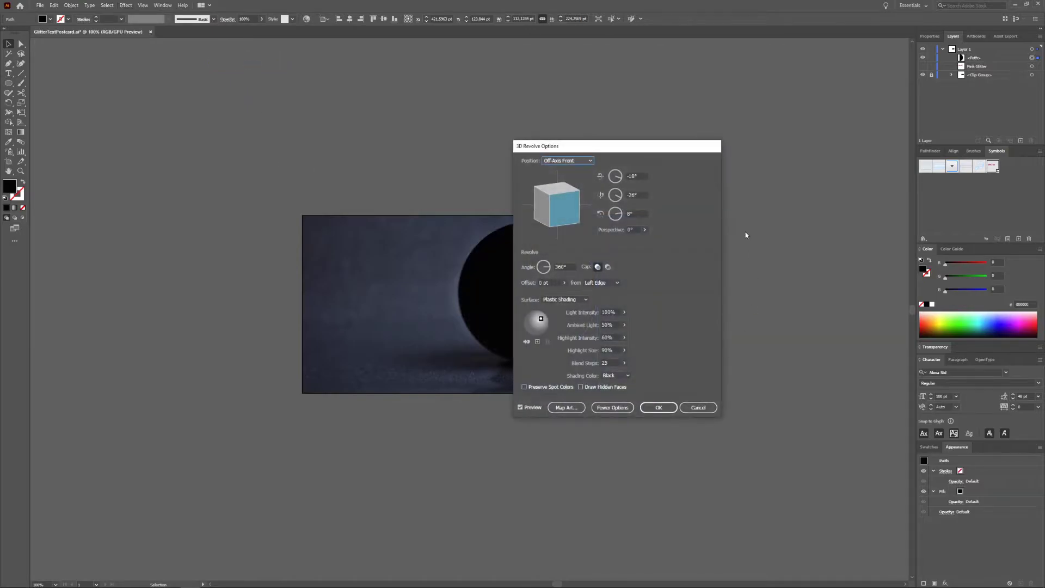
left_click_drag(617, 148, 730, 152)
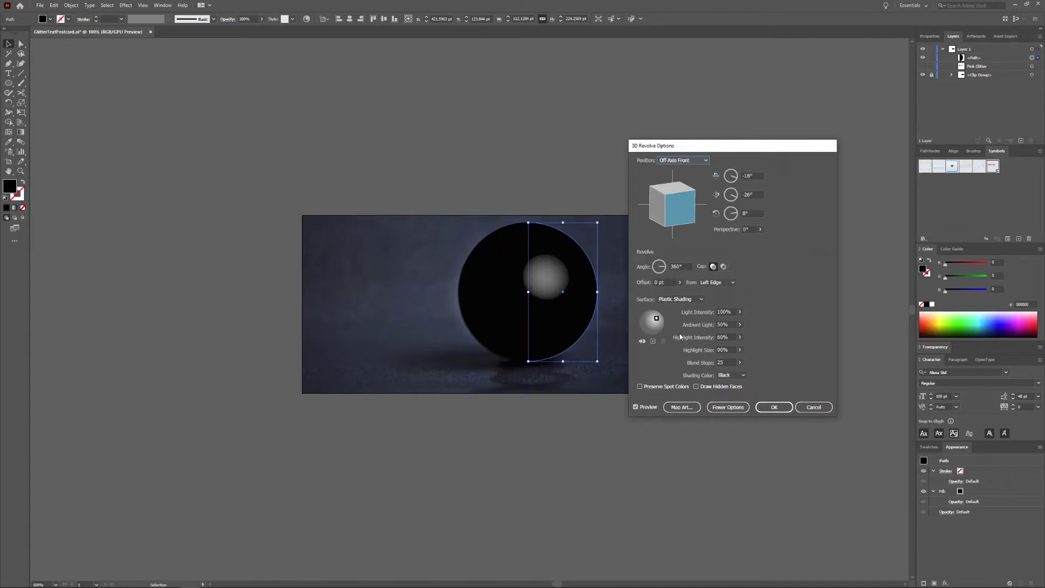
- In Map Art, turn on Invisible Geometry and map the Pink Glitter symbol onto the sphere
left_click(687, 408)
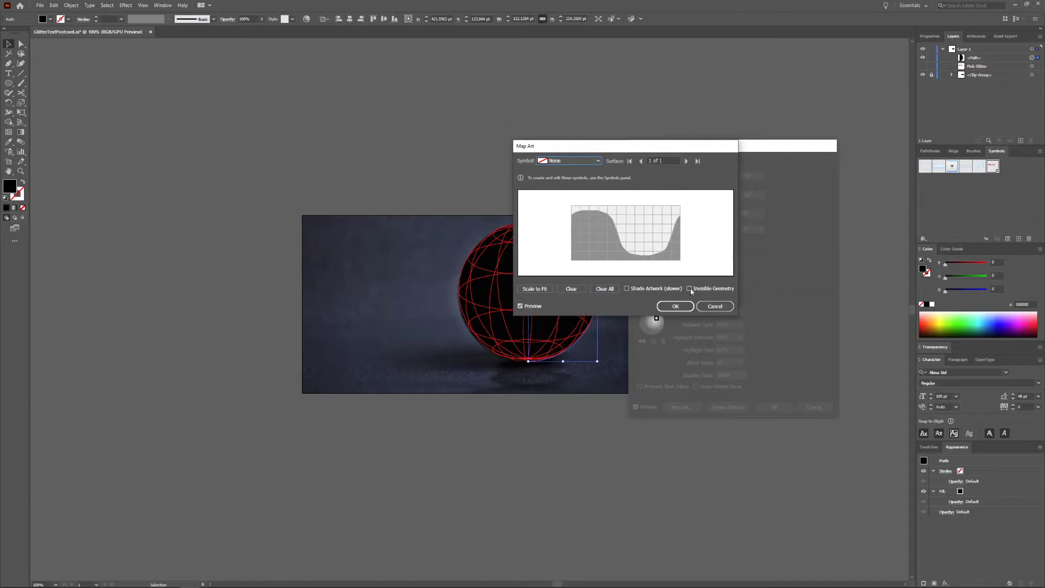
left_click(690, 289)
left_click_drag(598, 146, 718, 111)
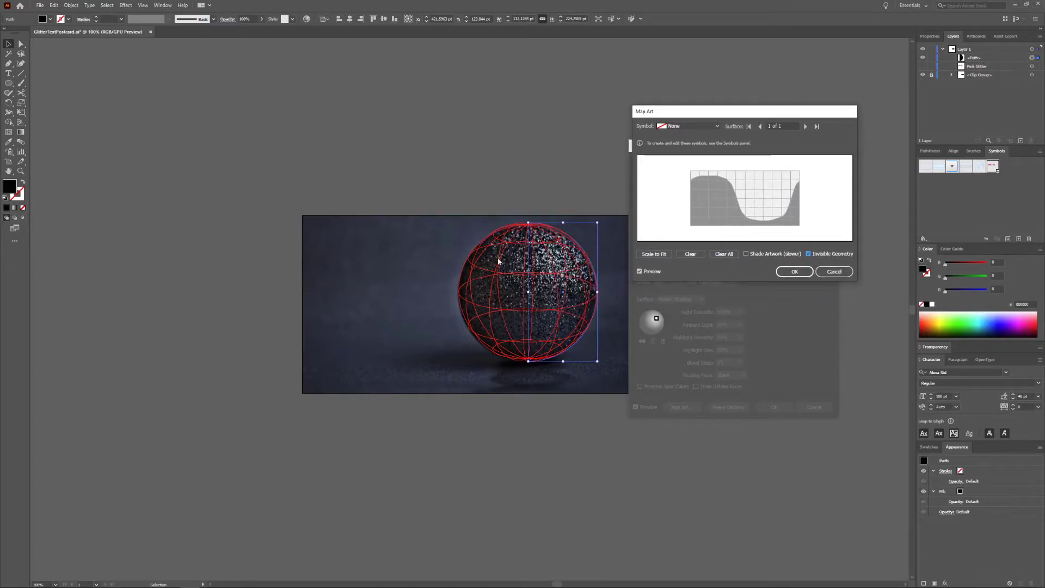
left_click(705, 127)
left_click(695, 189)
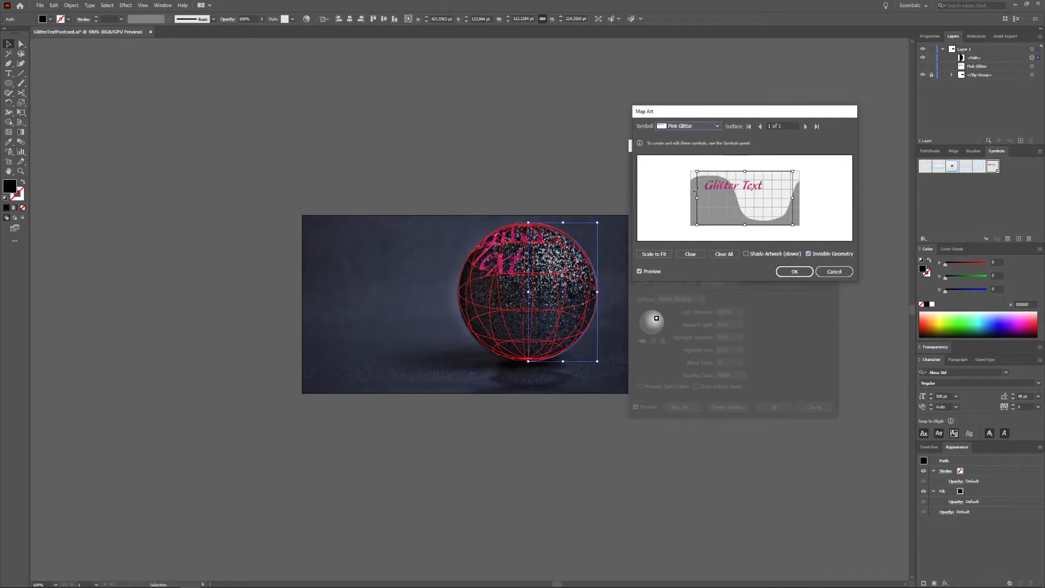
- Shift, scale down and rotate the Glitter Text artwork so it runs diagonally across the sphere
left_click_drag(743, 188, 773, 197)
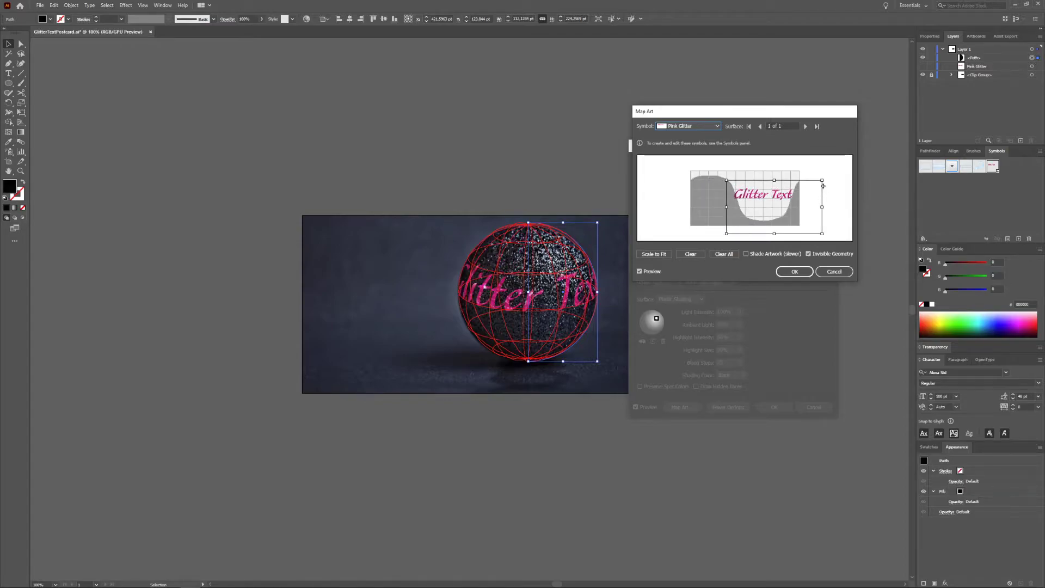
left_click_drag(823, 186, 820, 189)
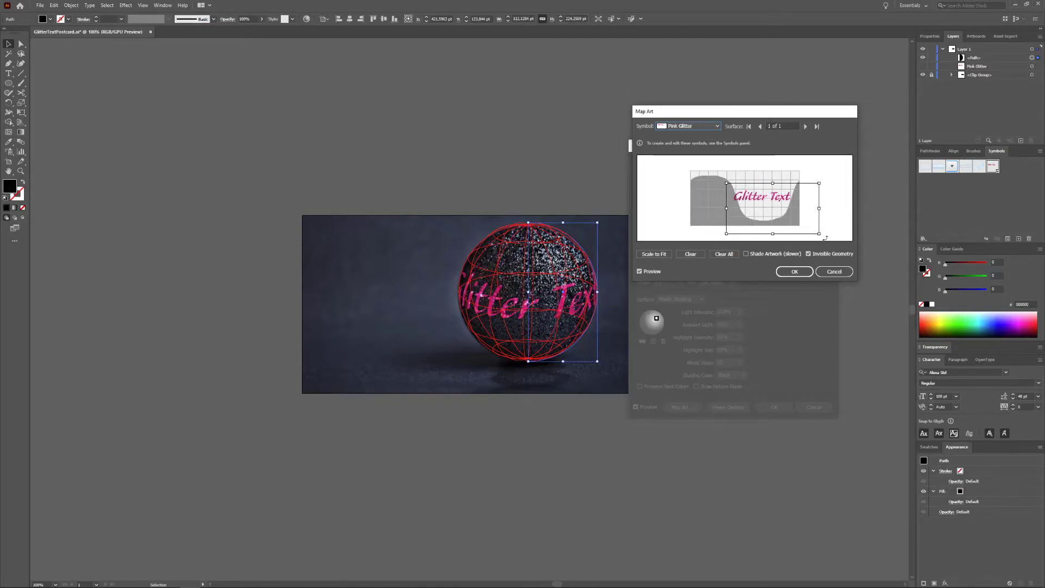
left_click_drag(820, 238, 766, 197)
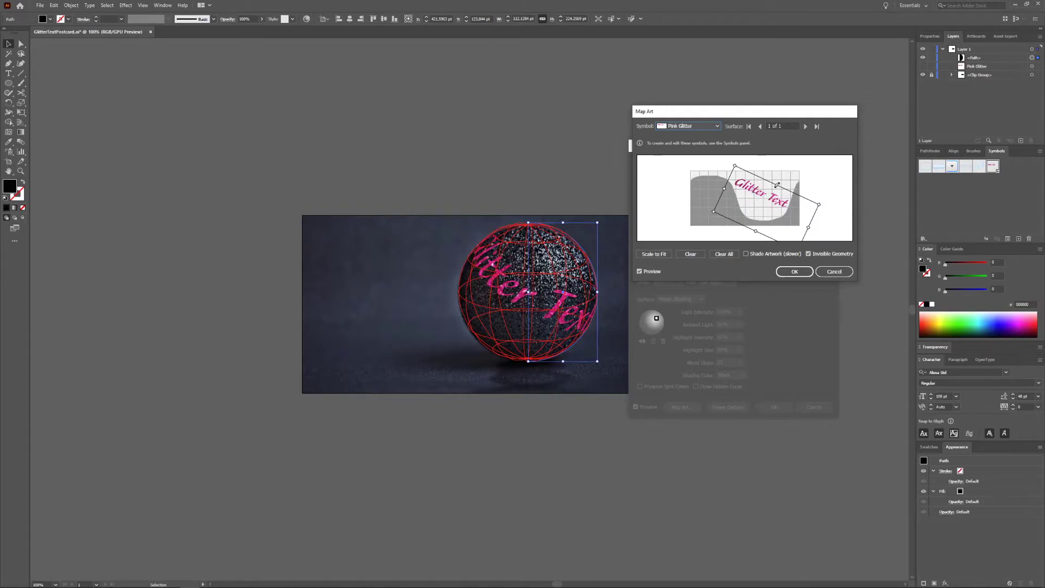
left_click_drag(778, 185, 775, 188)
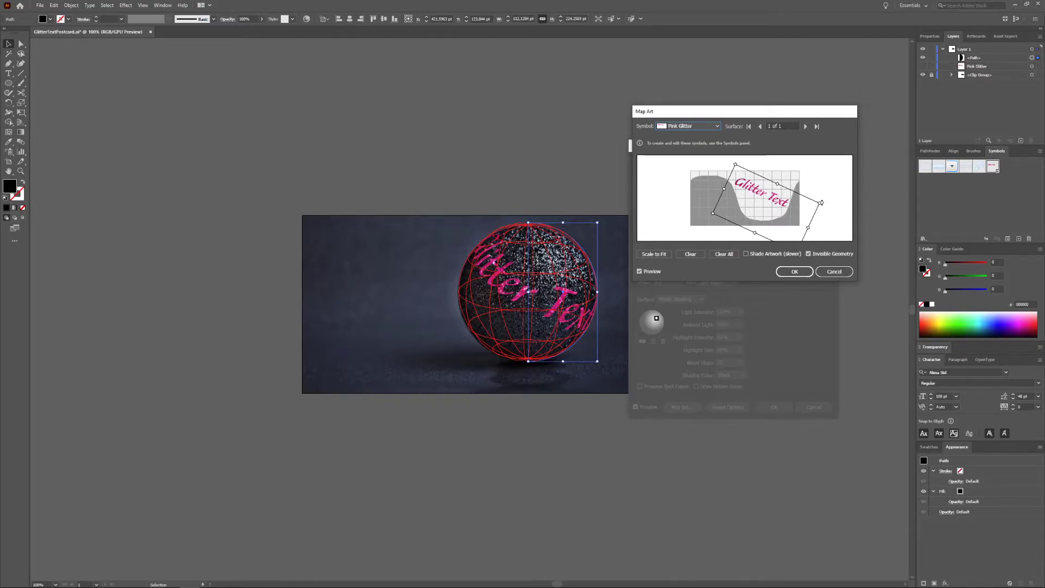
left_click_drag(822, 203, 821, 218)
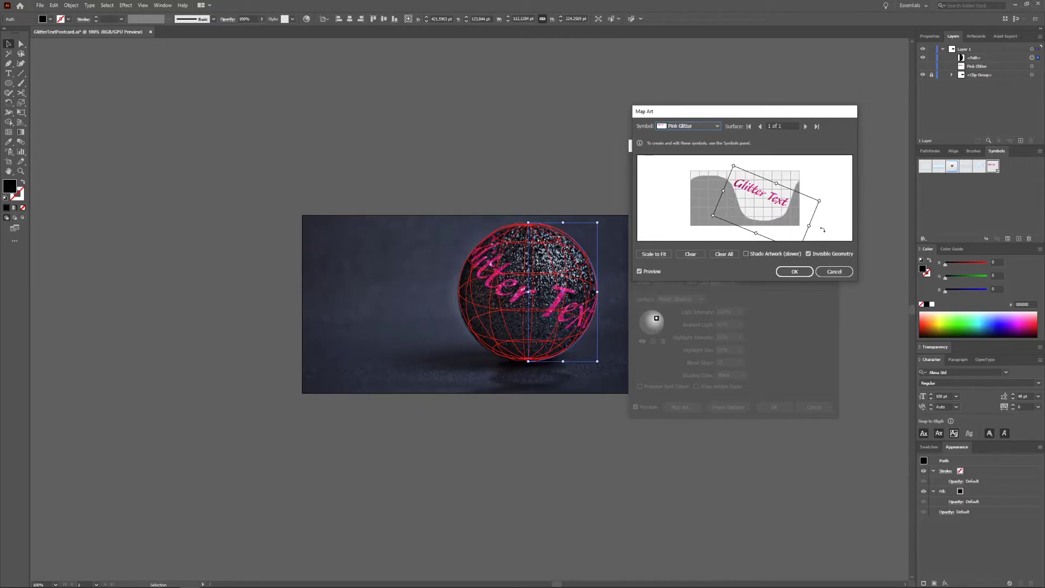
- Enable Shade Artwork (slower), then reposition, resize and tilt the Glitter Text to a steeper angle
left_click(747, 254)
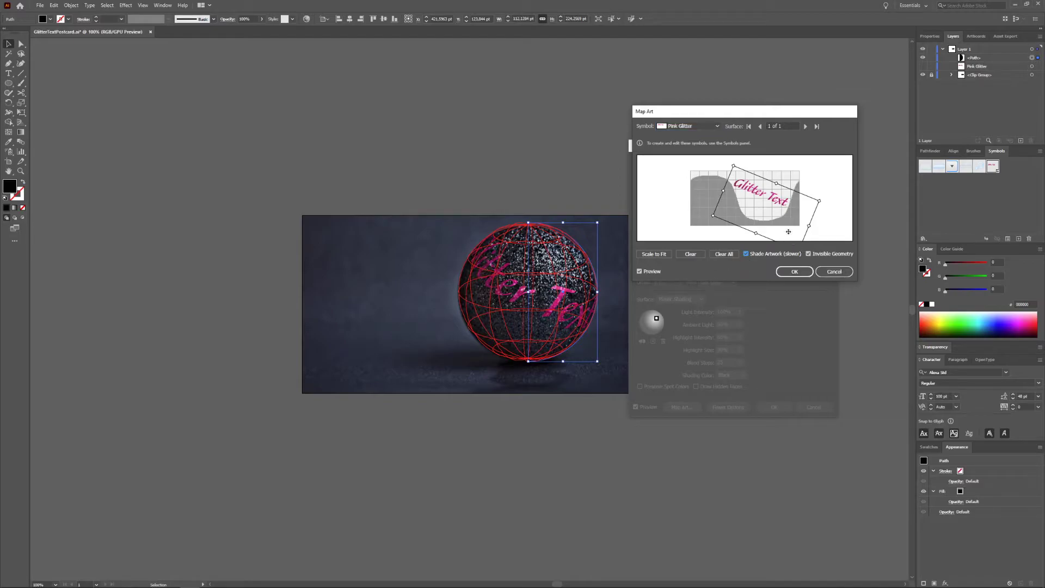
left_click_drag(734, 165, 732, 162)
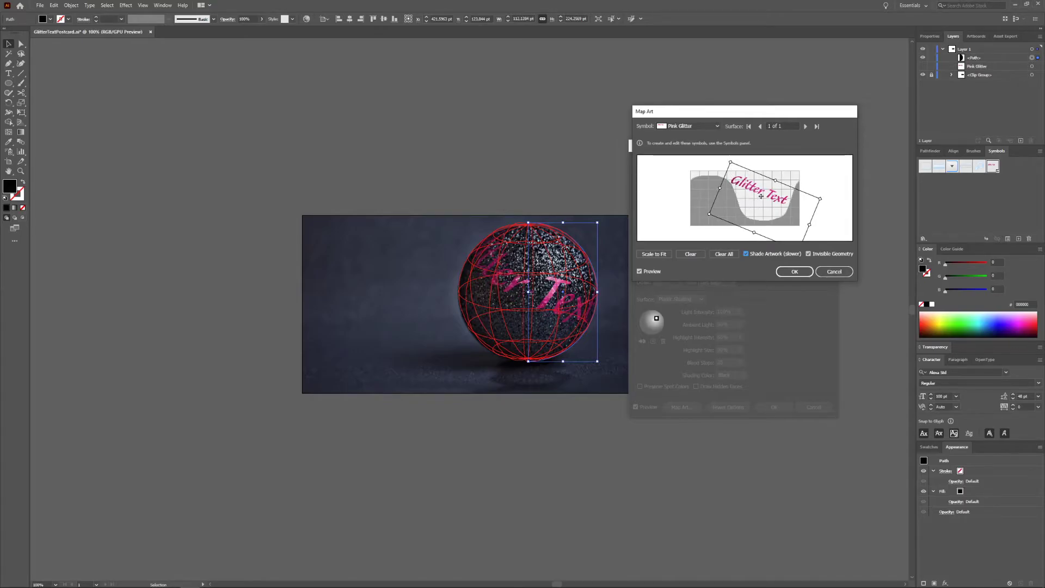
left_click_drag(761, 196, 762, 197)
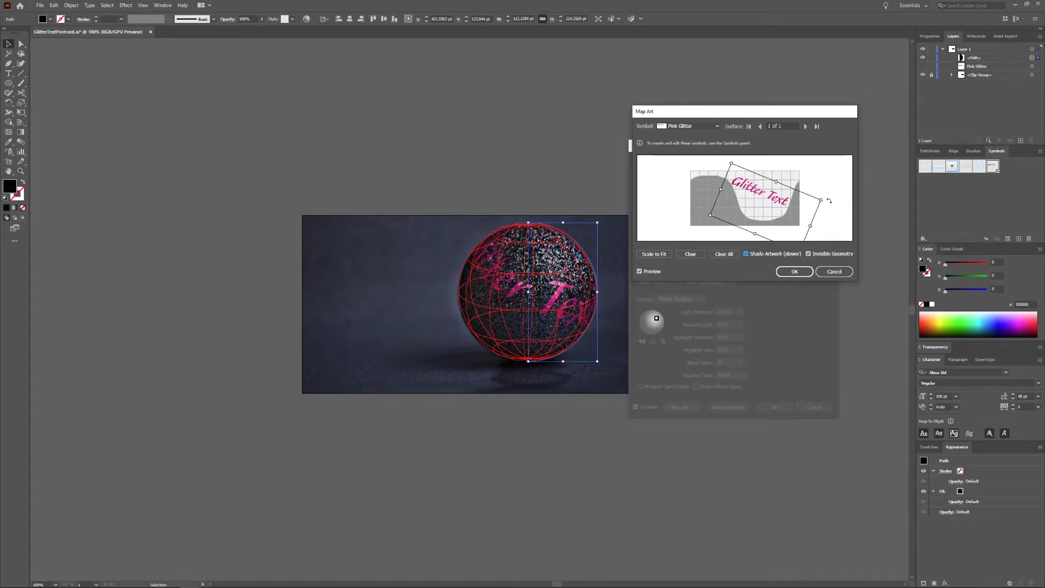
left_click_drag(823, 201, 823, 201)
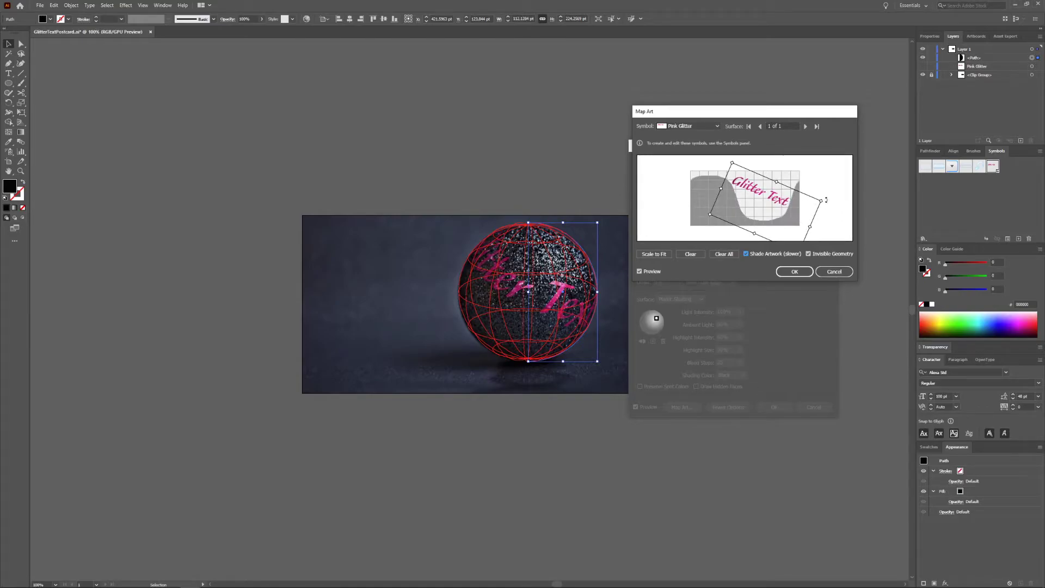
left_click_drag(827, 202, 777, 205)
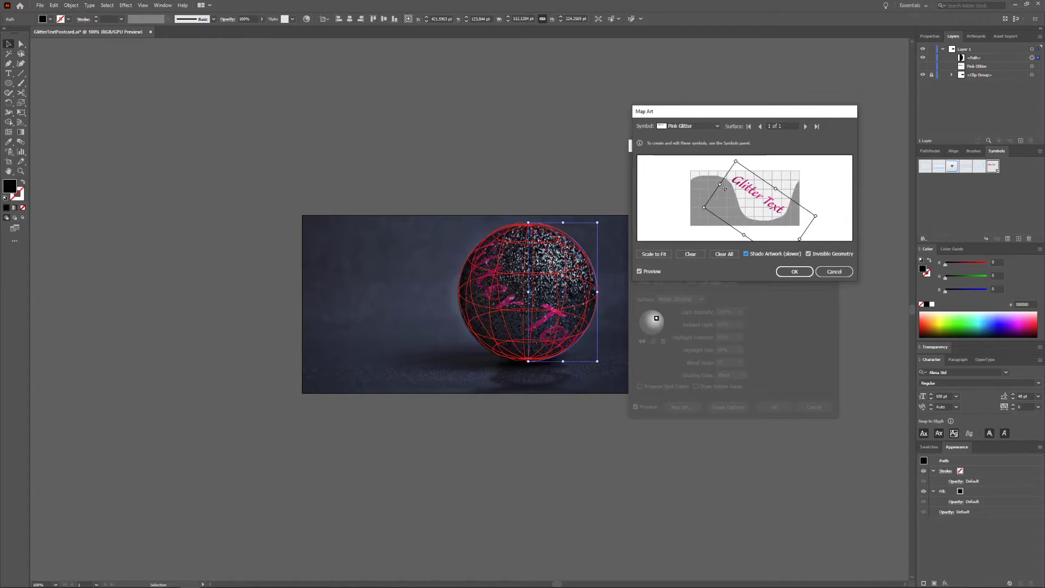
left_click_drag(722, 186, 758, 194)
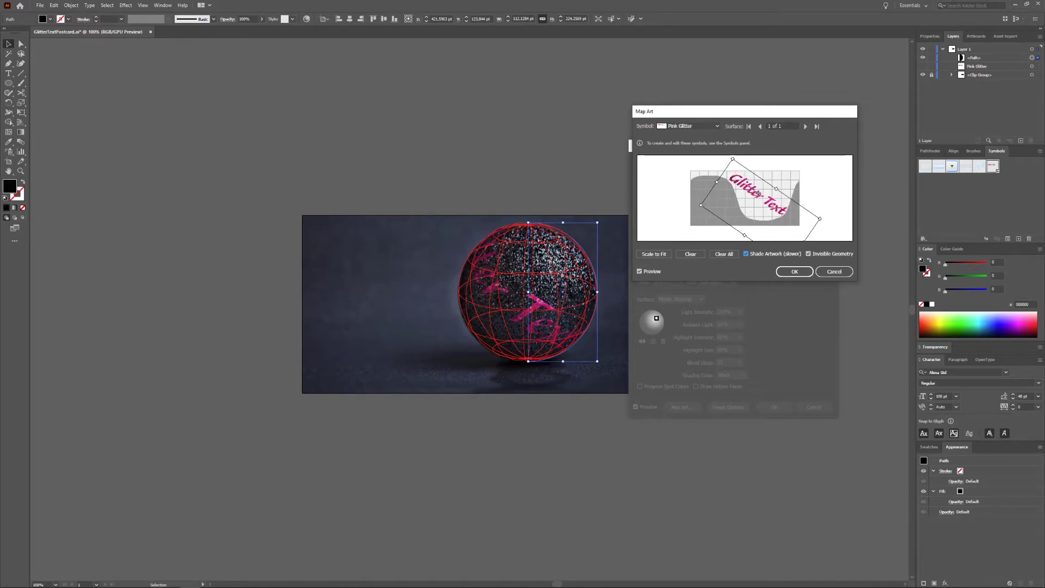
left_click_drag(759, 193, 757, 193)
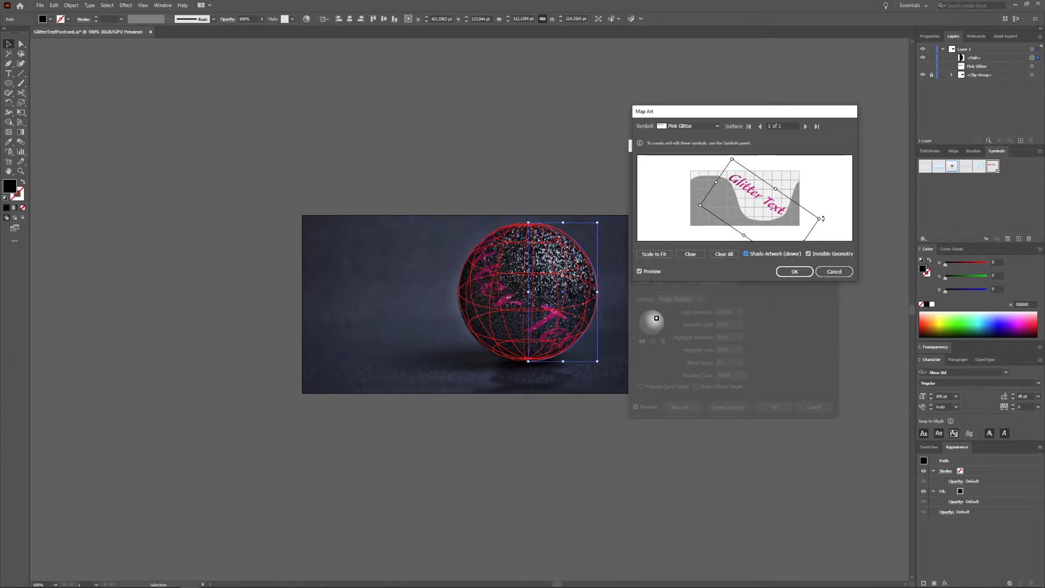
left_click_drag(823, 215, 783, 209)
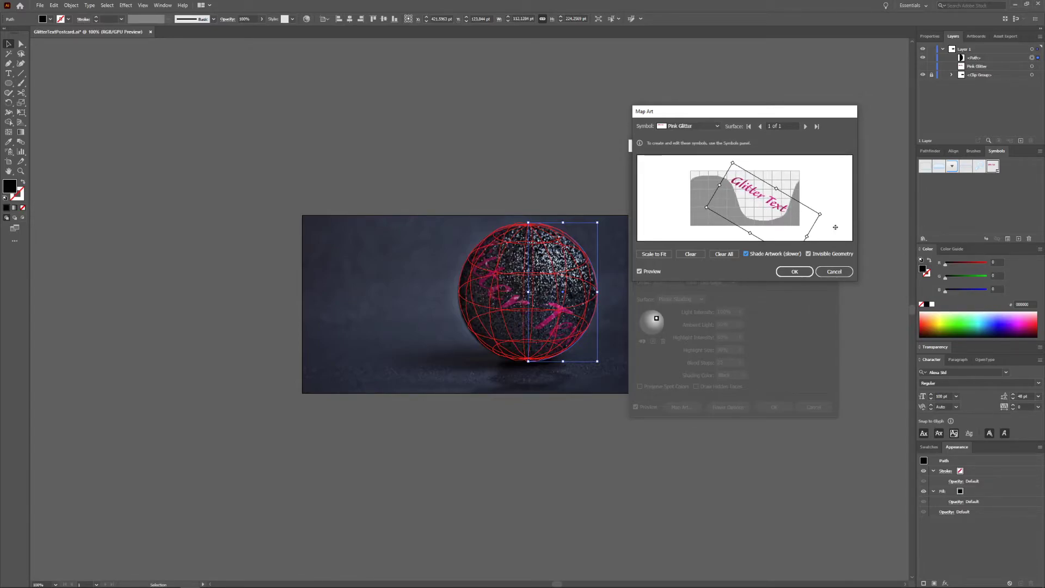
- Confirm Map Art, raise Ambient Light to 77% and move the light source slightly down-left
left_click(798, 276)
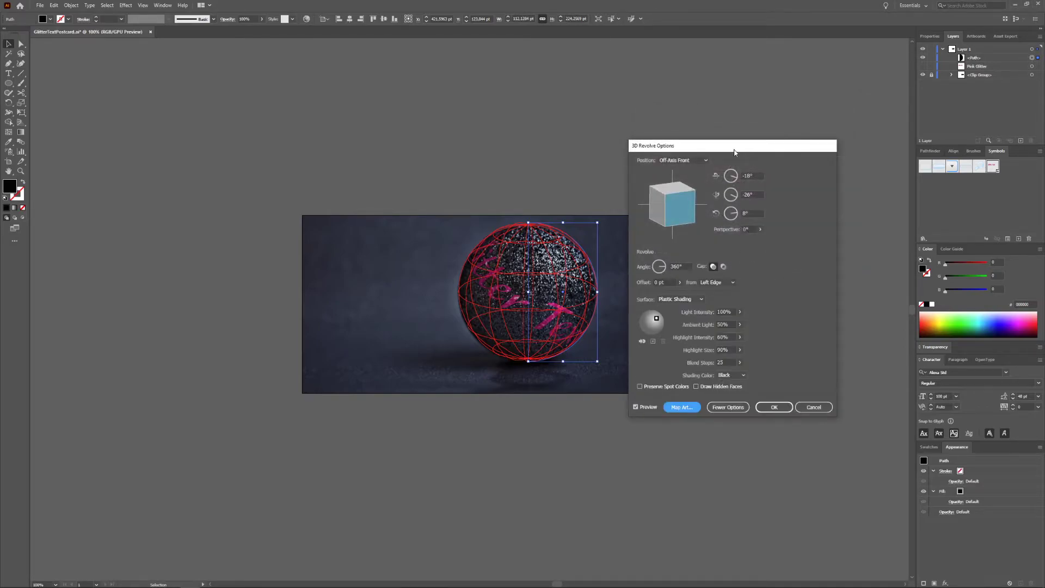
mouse_move(734, 152)
left_mouse_down()
mouse_move(747, 130)
mouse_move(741, 118)
left_mouse_up()
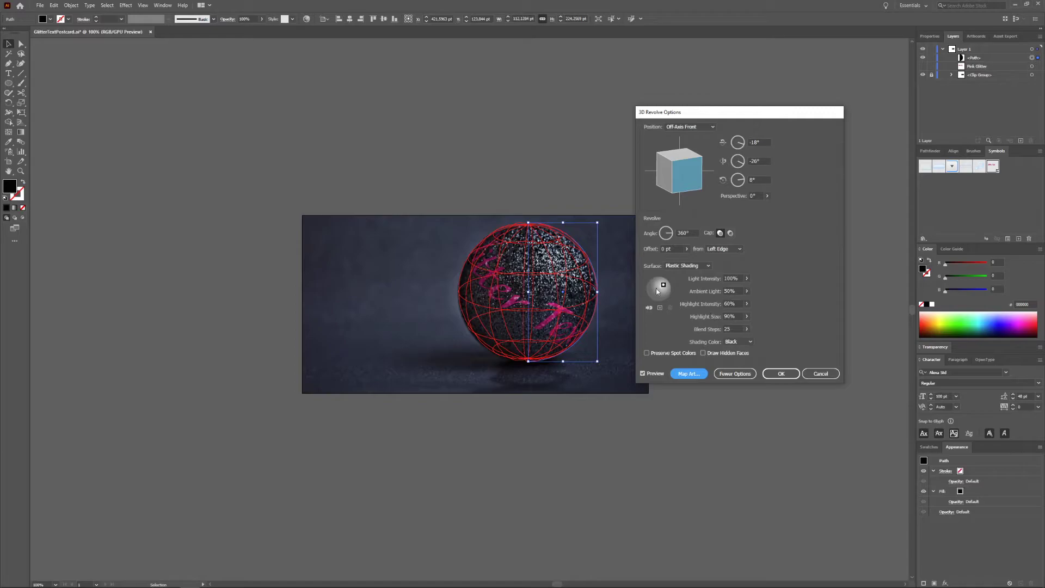
left_click(747, 291)
left_click_drag(732, 302, 739, 306)
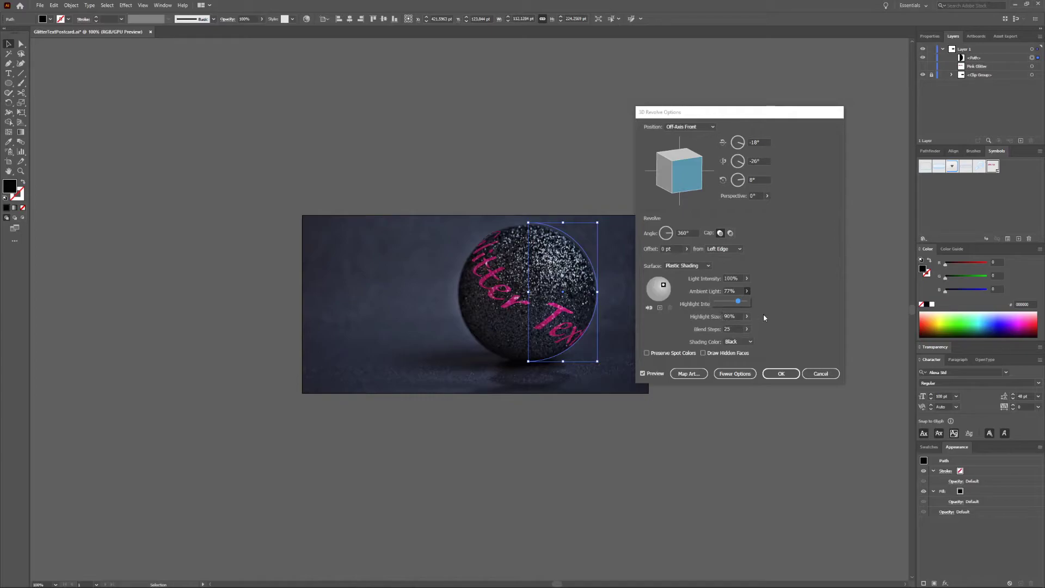
left_click(764, 318)
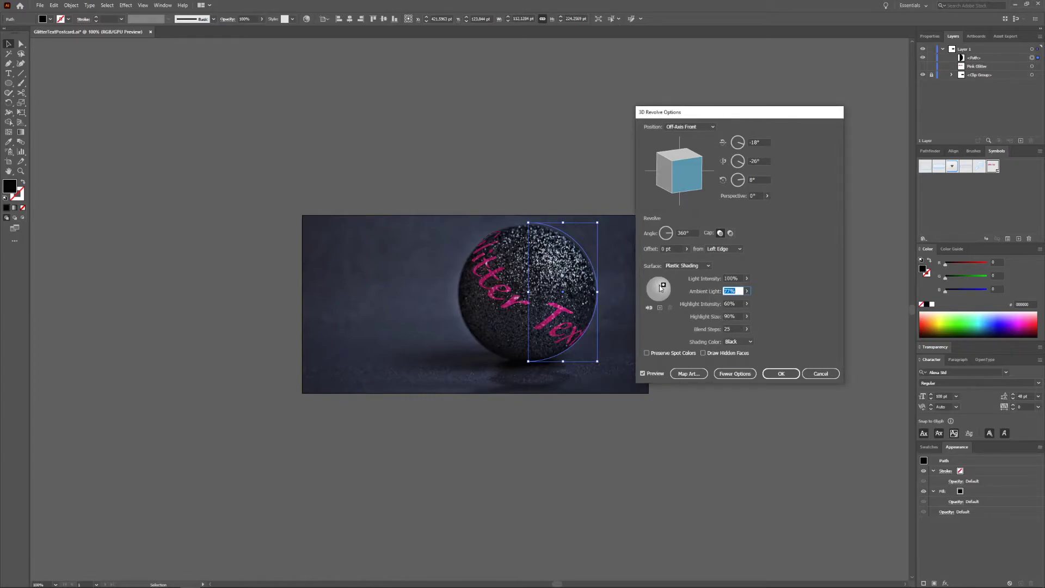
left_click_drag(661, 288, 660, 289)
- Set Light Intensity to 78% and apply the mapped 3D Revolve
left_click(746, 291)
left_click_drag(744, 289, 746, 292)
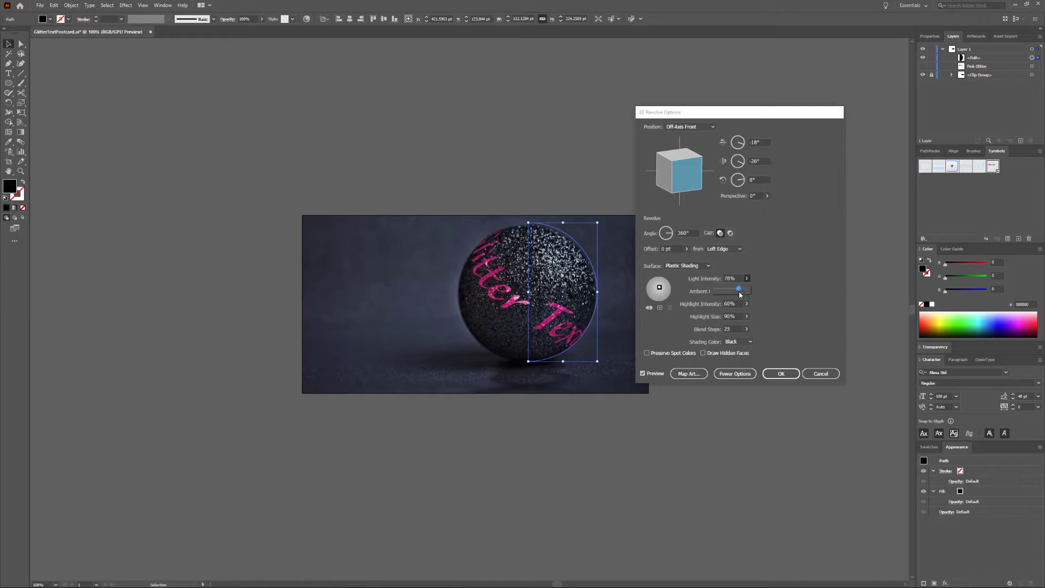
left_click(768, 297)
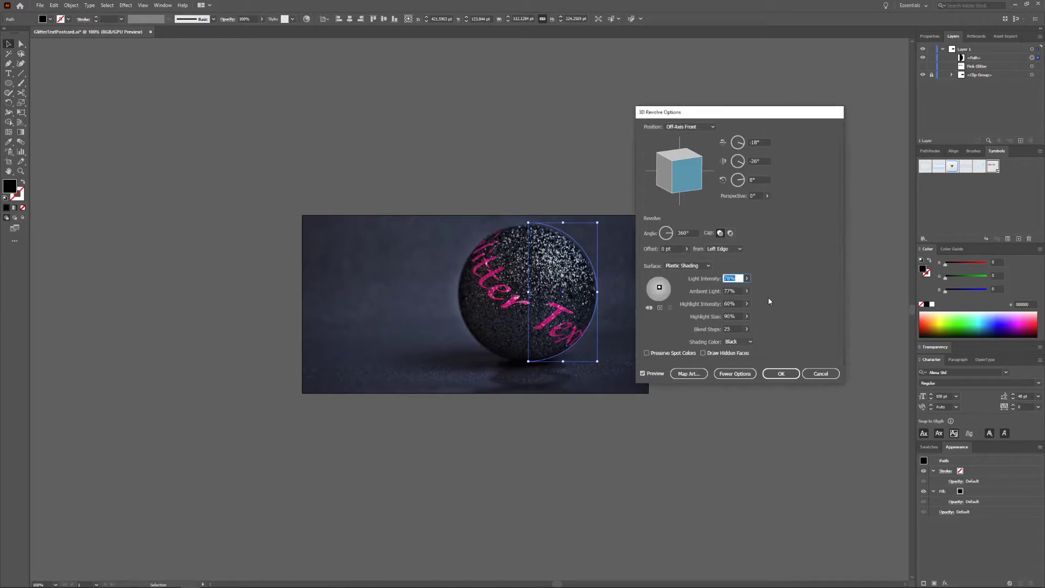
left_click(781, 374)
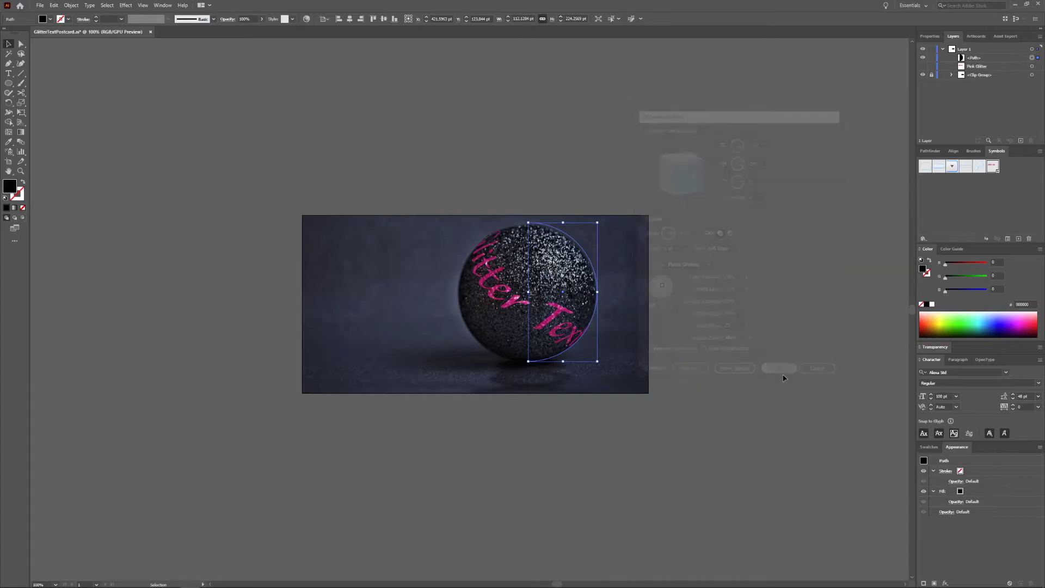
left_click(816, 261)
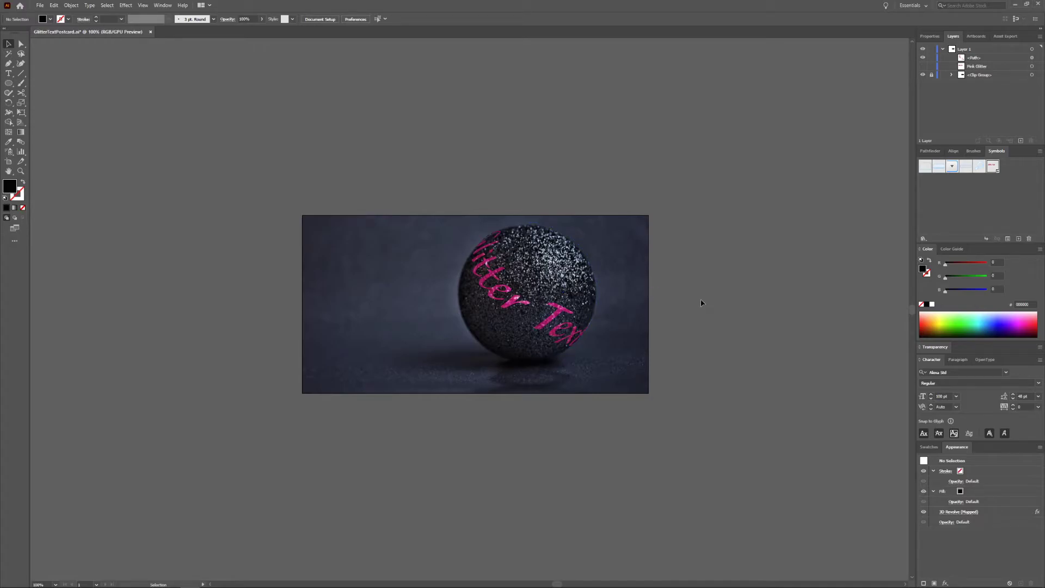
left_click(596, 288)
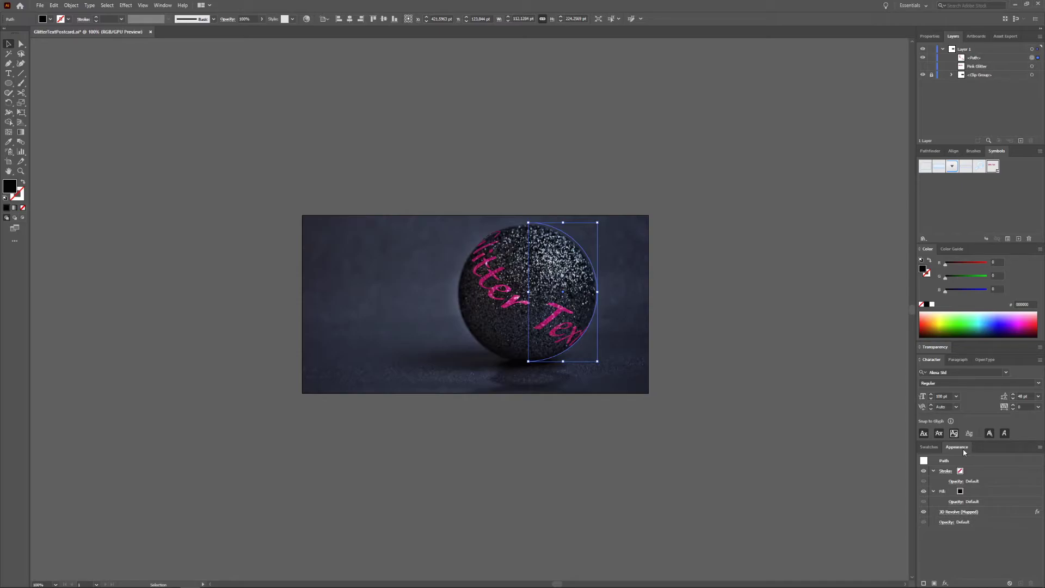
left_click(161, 5)
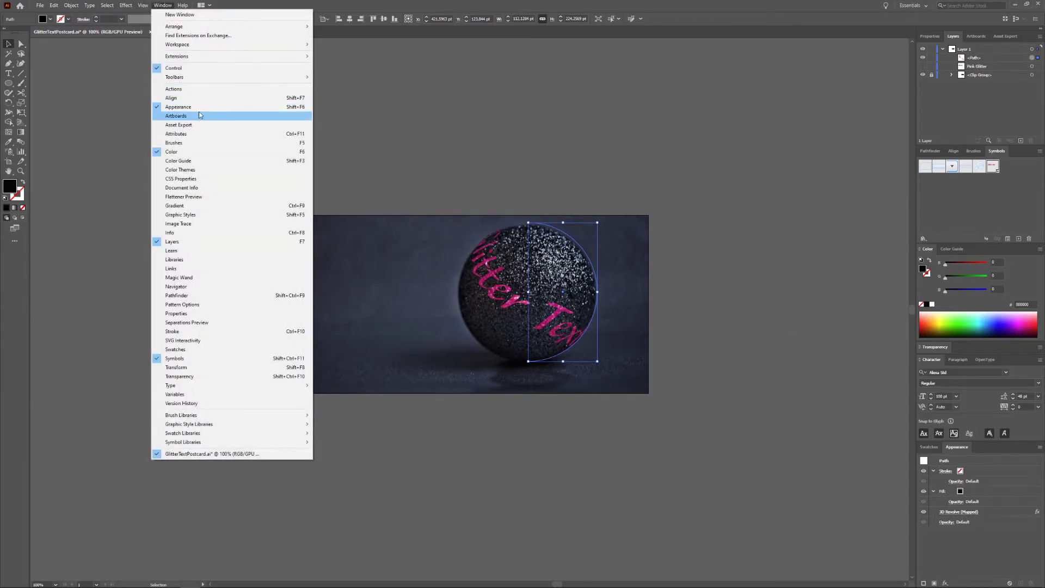
left_click(749, 19)
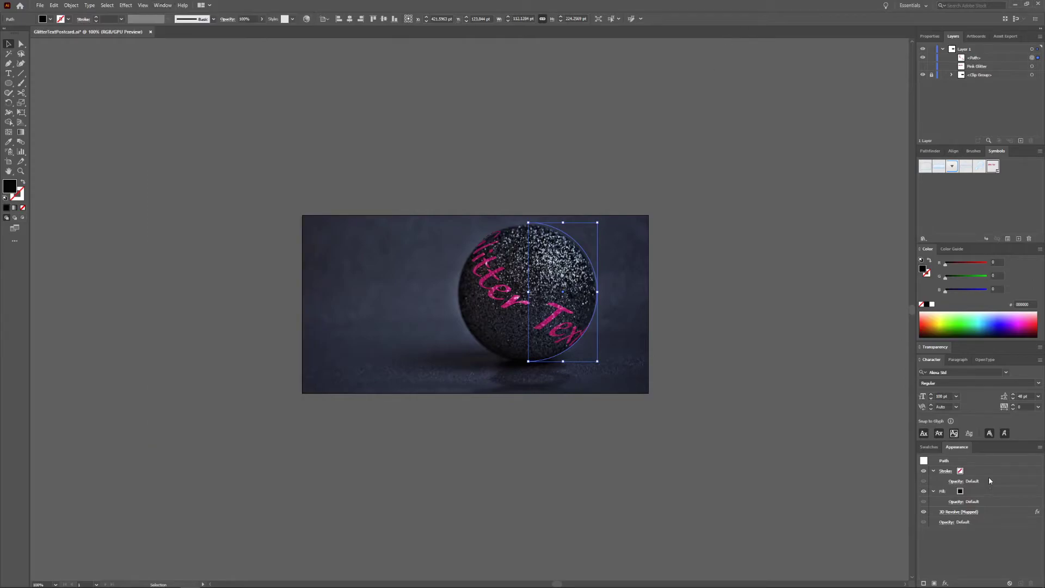
- Reopen 3D Revolve (Mapped), rotate the sphere to a custom angle, reconfirm Map Art, apply, and deselect
left_click(969, 512)
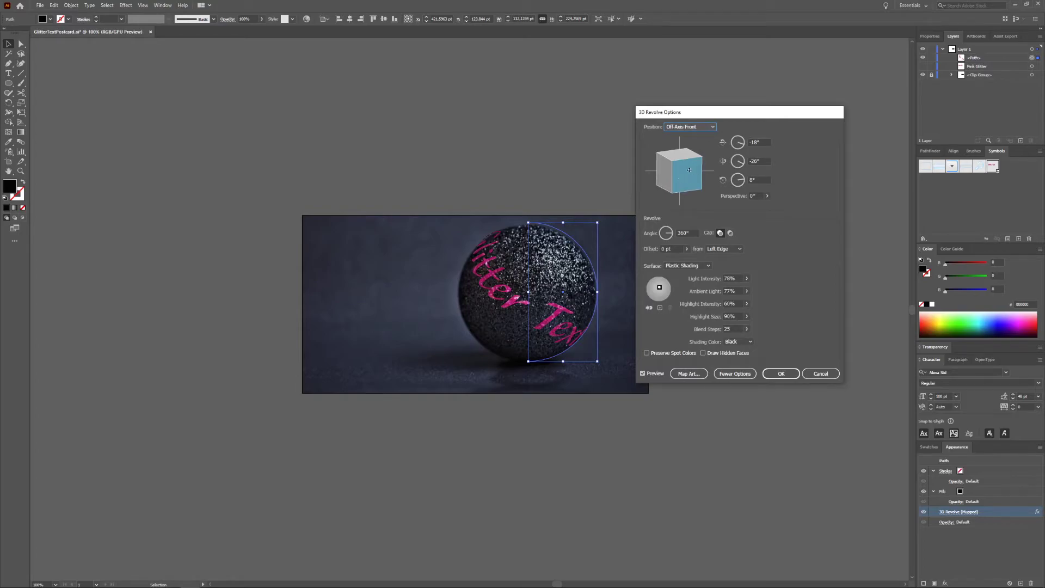
mouse_move(689, 170)
left_mouse_down()
mouse_move(694, 162)
mouse_move(689, 174)
left_mouse_up()
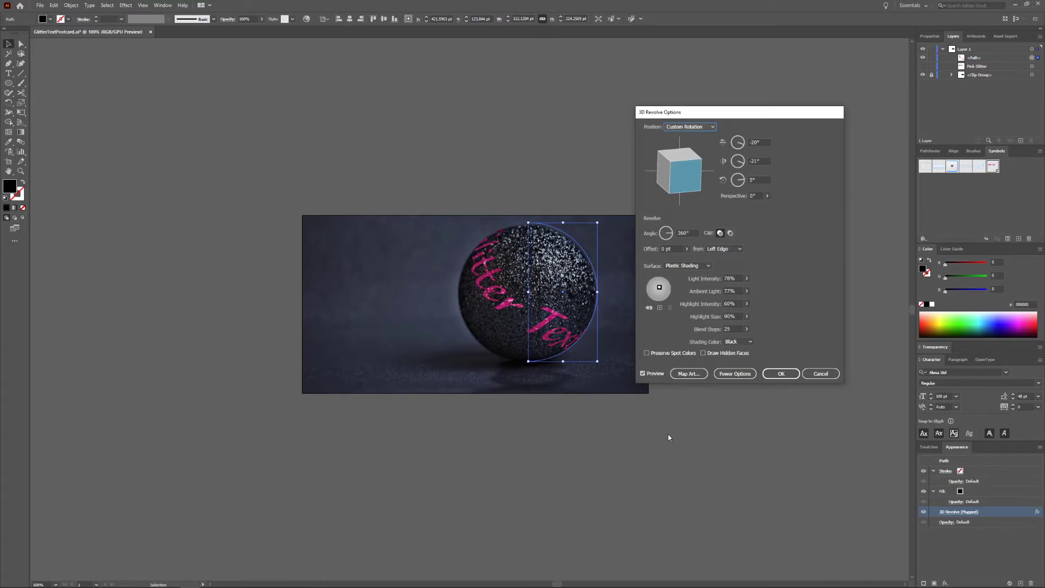
left_click(688, 373)
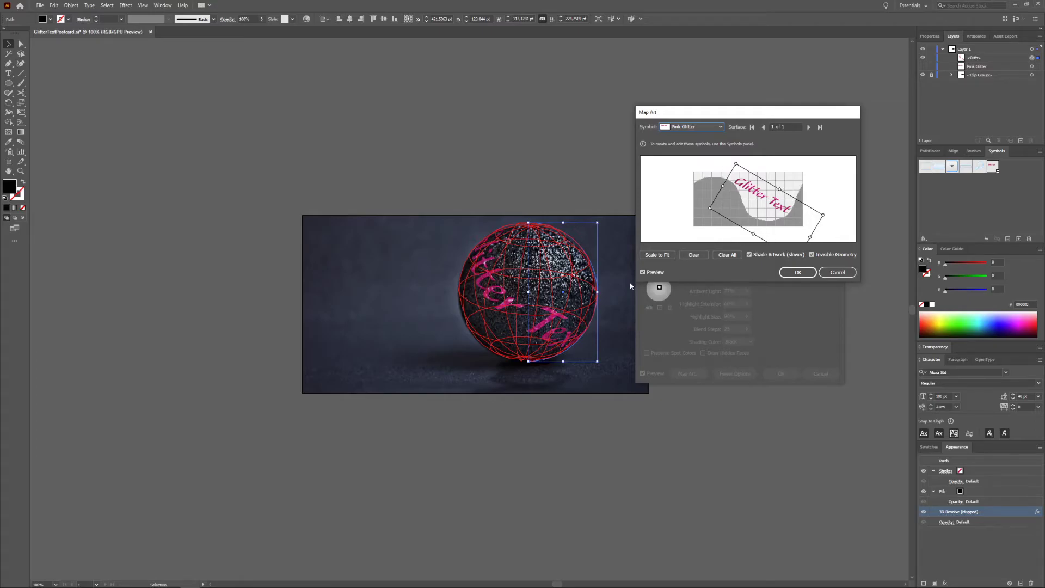
left_click(798, 272)
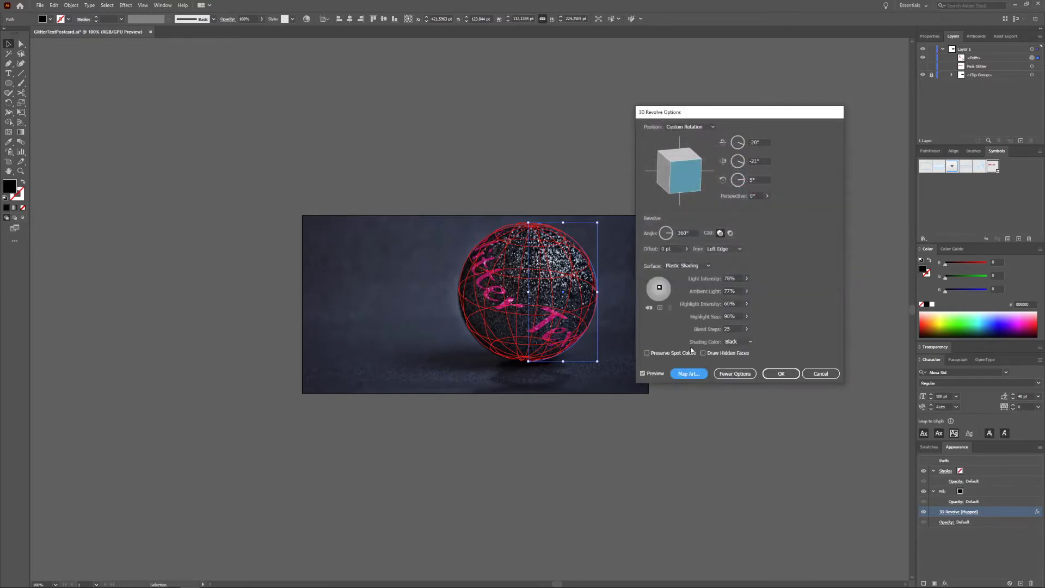
left_click(782, 373)
left_click(749, 452)
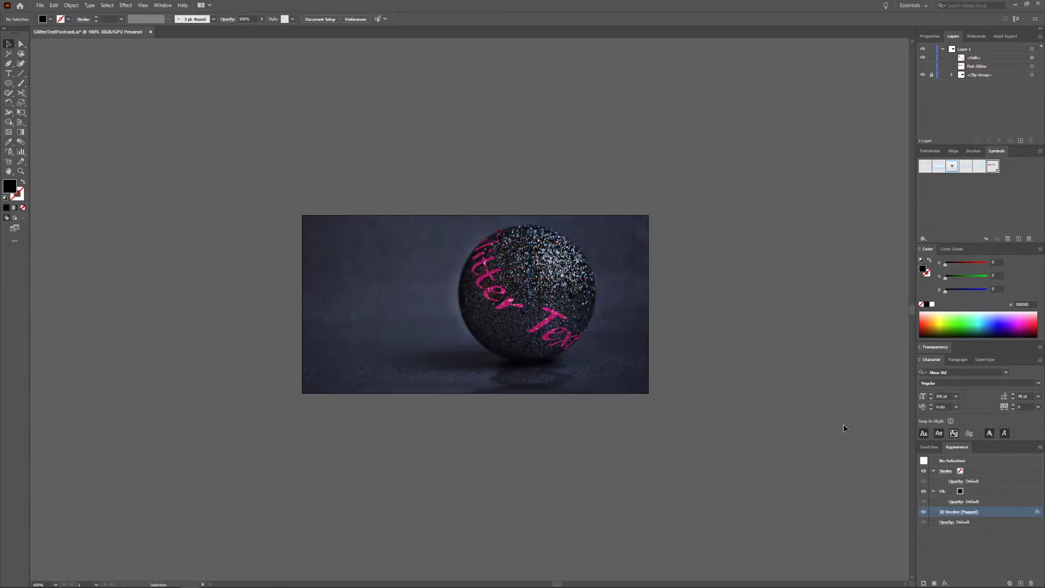
- Draw a tall white, stroke-free rectangle at the postcard's left
key("d")
key("m")
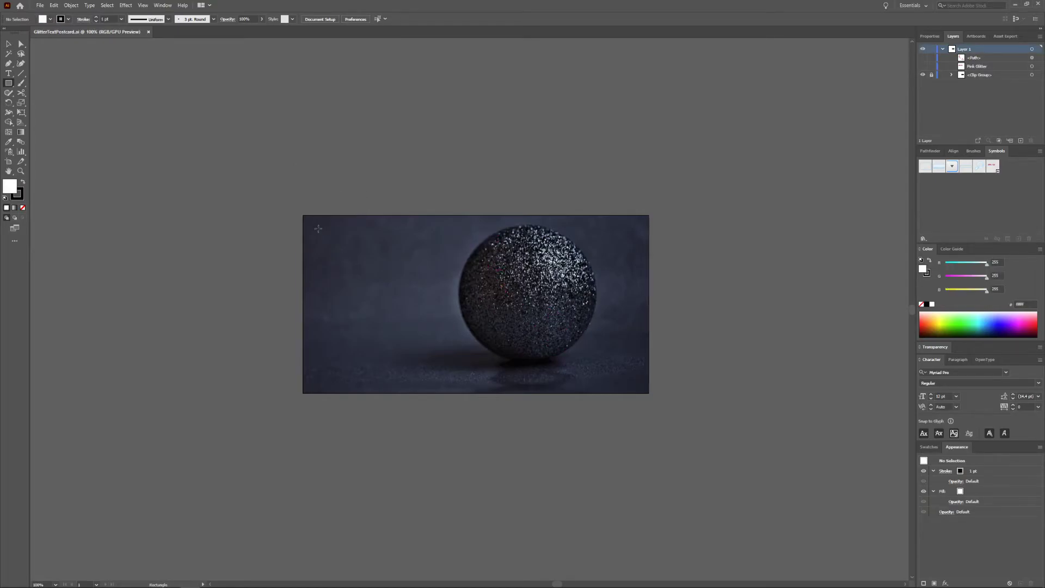
left_click(21, 197)
left_click(22, 208)
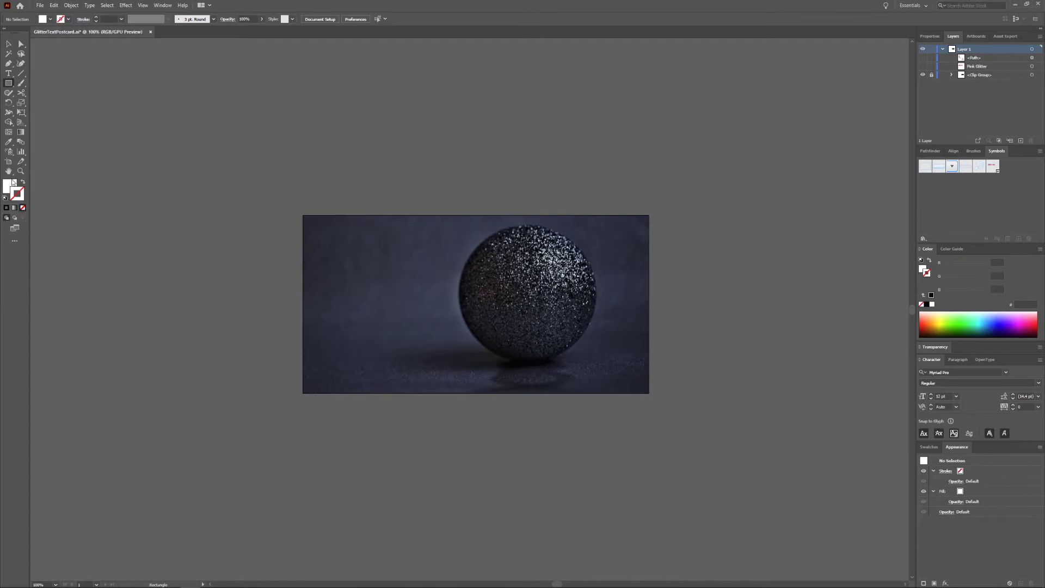
left_click(10, 184)
left_click_drag(322, 232, 368, 350)
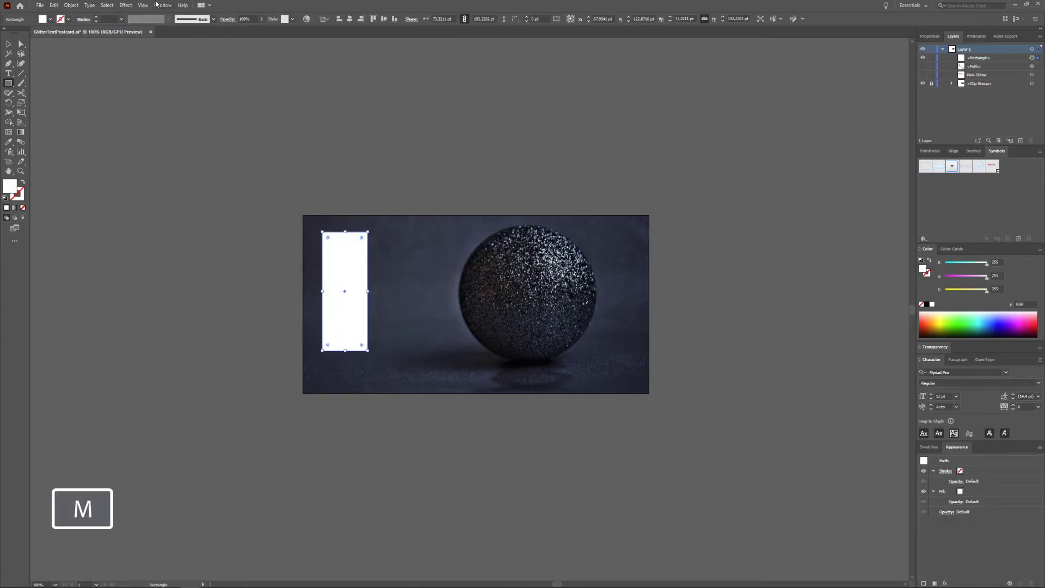
- Apply Effect > 3D > Revolve to the rectangle
left_click(134, 8)
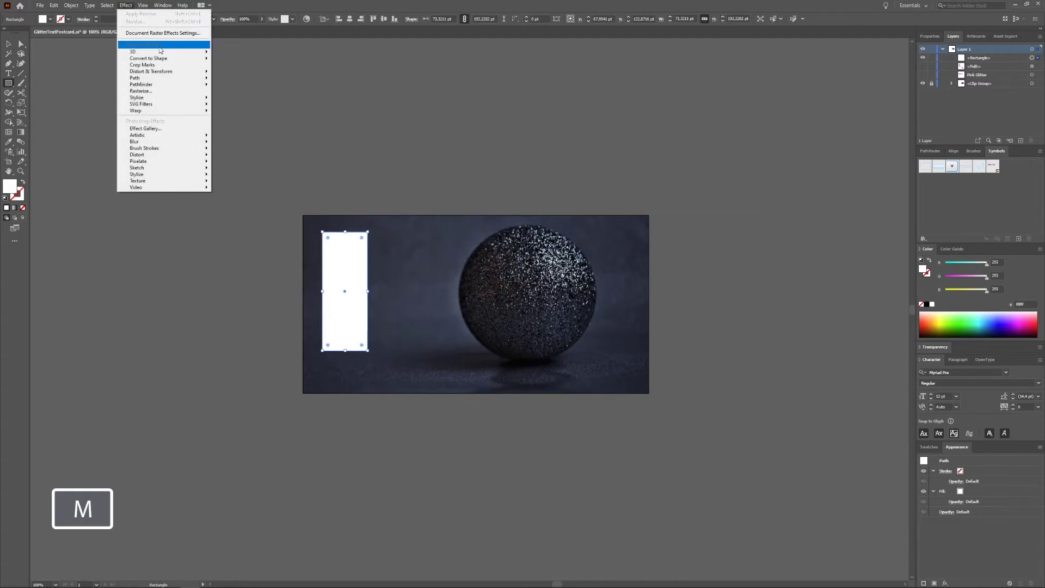
mouse_move(179, 51)
left_click(237, 62)
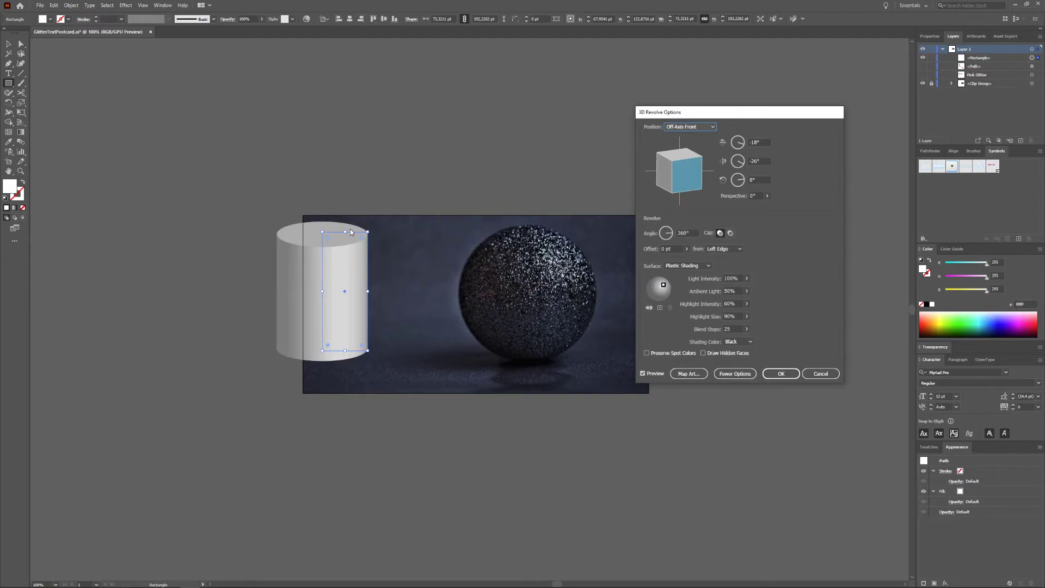
- Tilt the cylinder, turn on Invisible Geometry, and place Pink Glitter on surface 1
left_click_drag(678, 177, 681, 172)
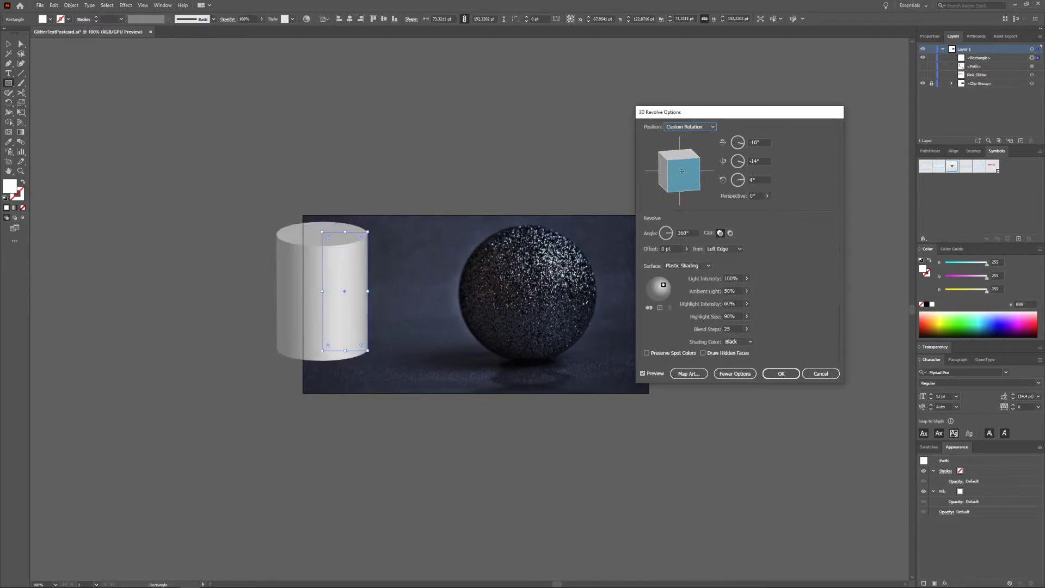
left_click(689, 374)
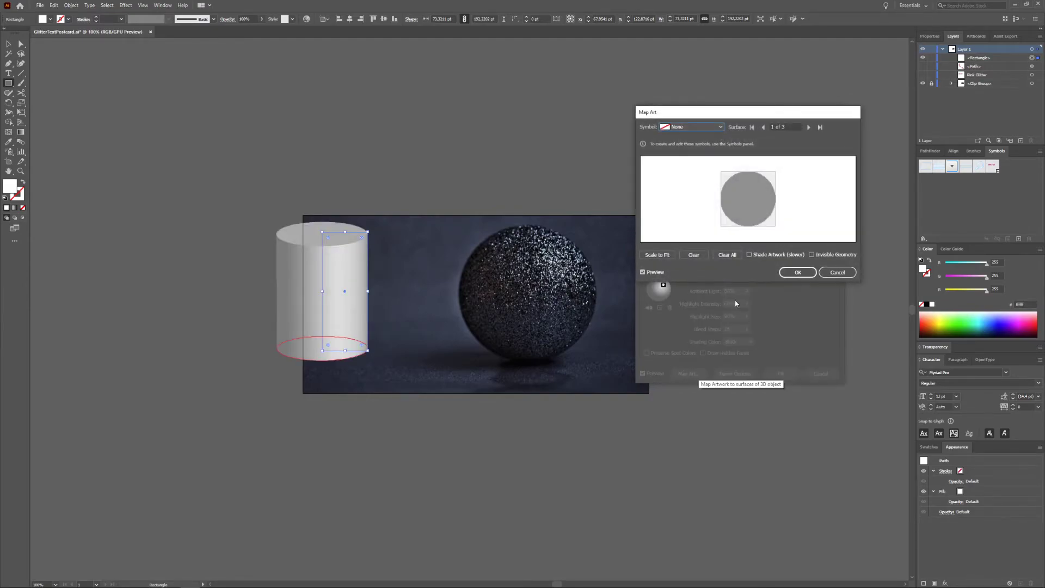
left_click(813, 255)
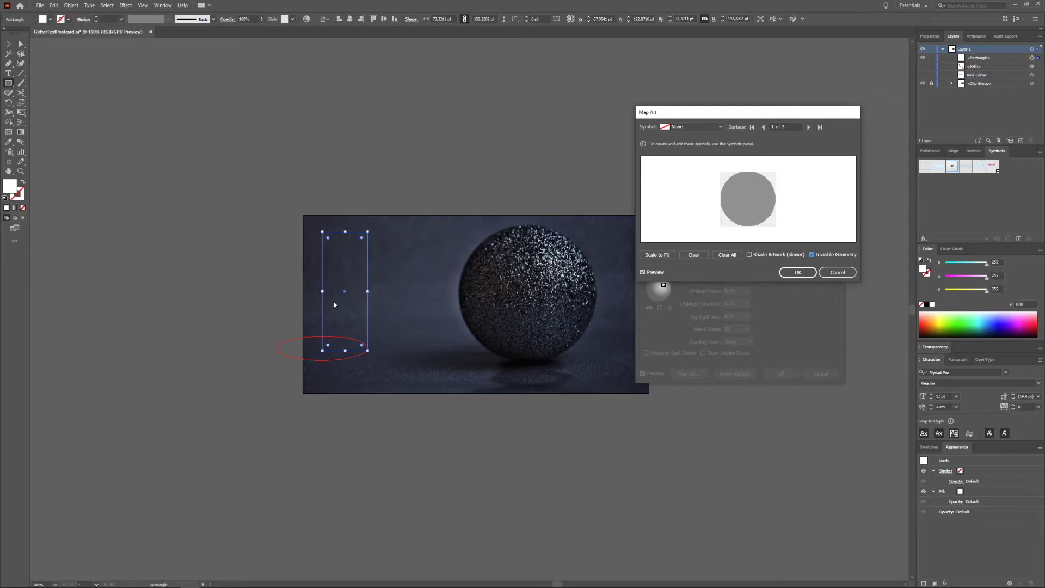
left_click(691, 126)
left_click(690, 190)
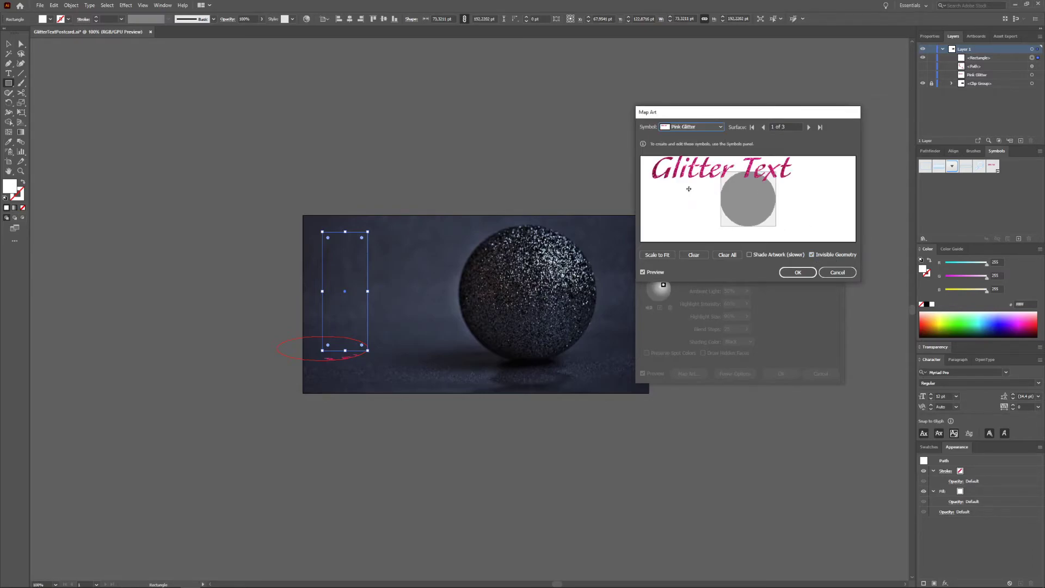
left_click_drag(775, 171, 773, 198)
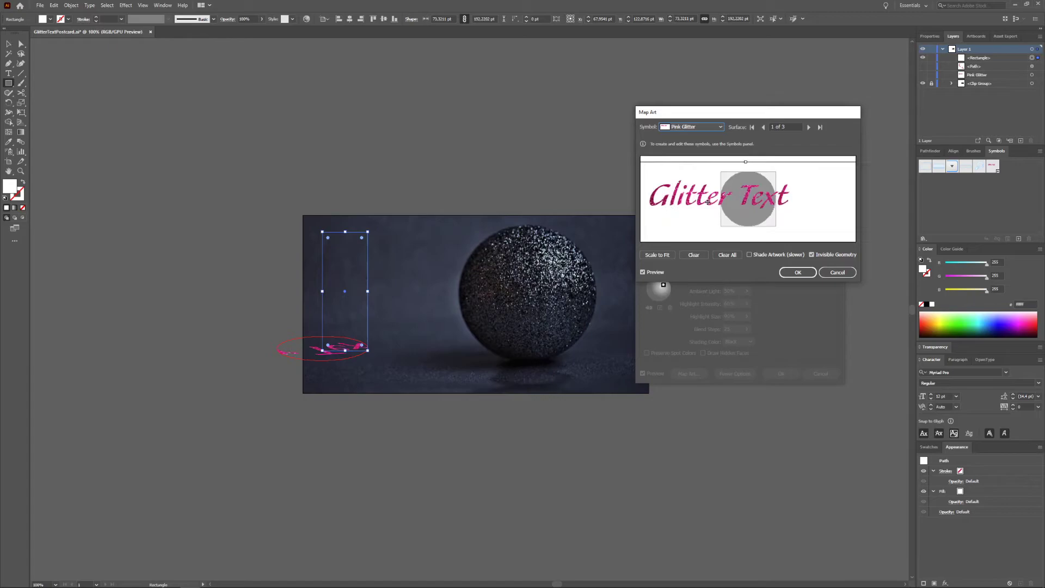
- Map Pink Glitter onto surface 2 and position the Glitter Text there
left_click(809, 126)
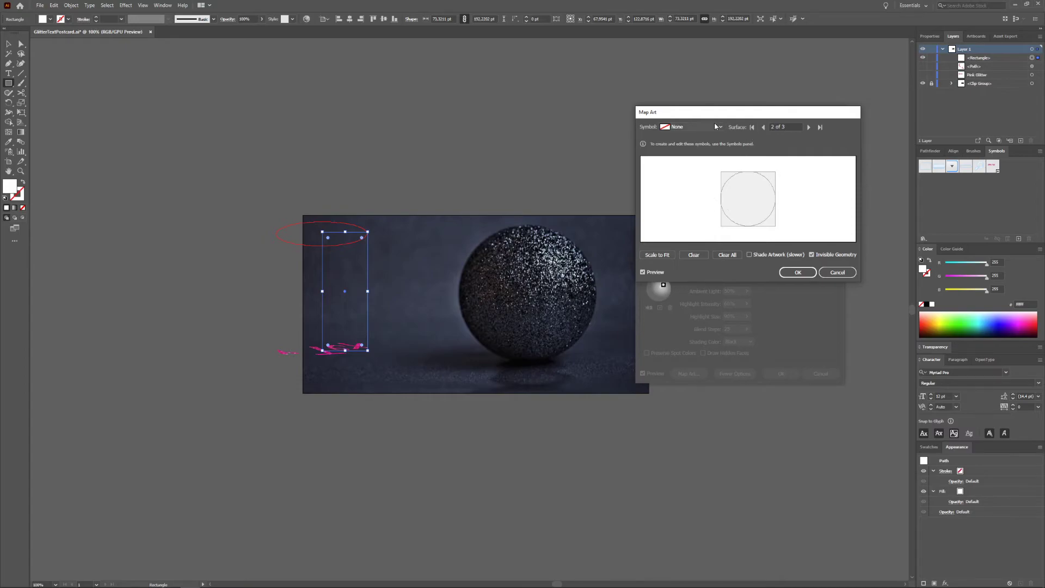
left_click(691, 127)
left_click(696, 190)
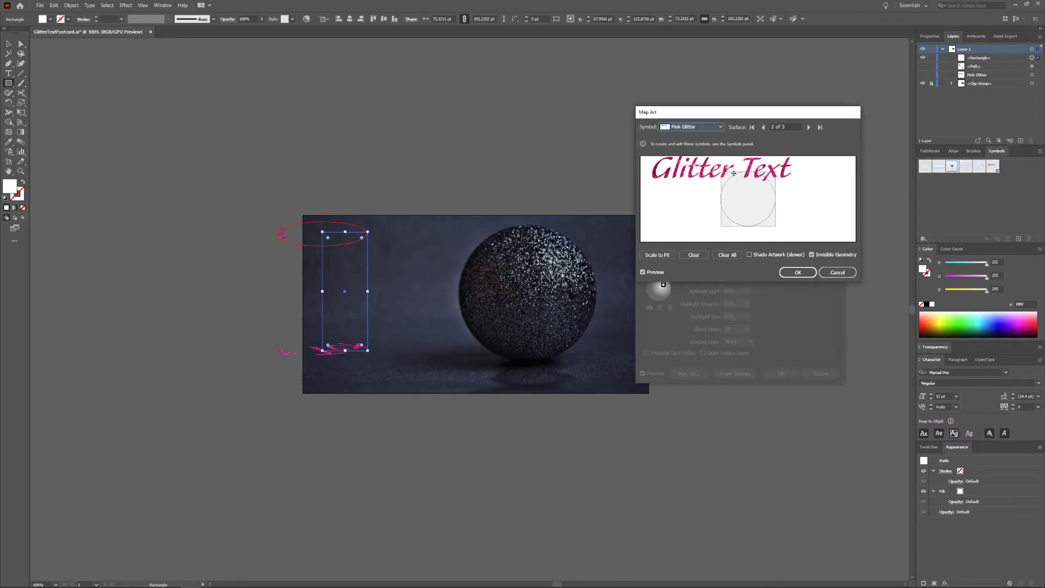
left_click_drag(725, 193, 732, 193)
- Map the Pink Glitter symbol onto the cylinder's side (surface 3), rotating and positioning it on the visible side
left_click(808, 127)
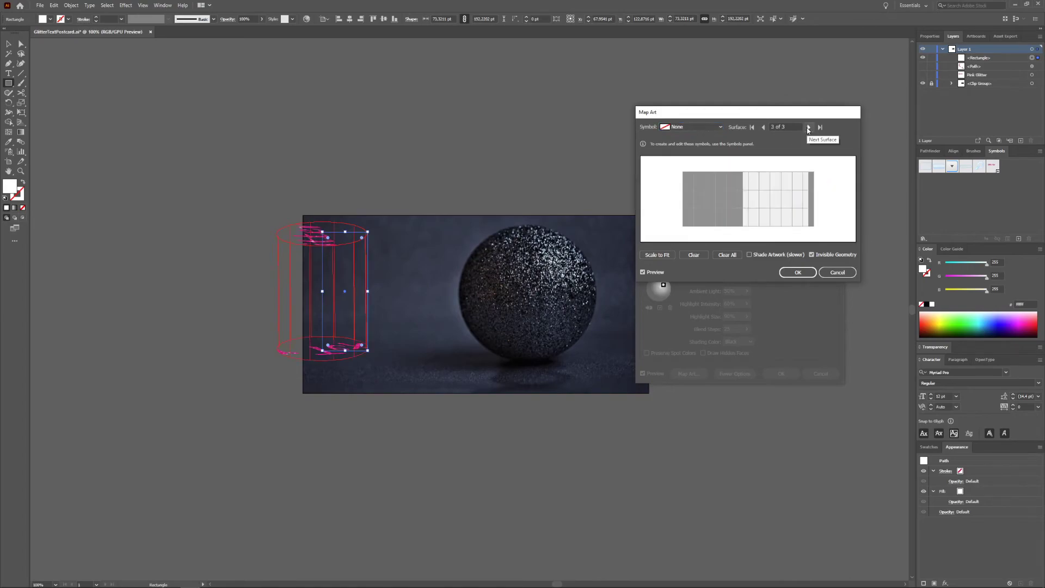
left_click(693, 128)
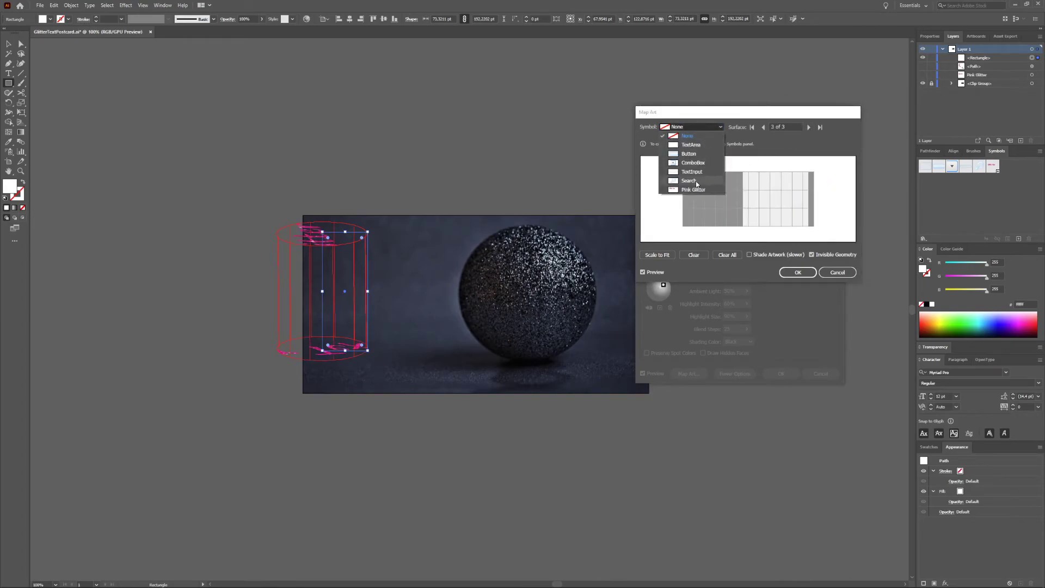
left_click(710, 189)
left_click_drag(725, 195, 743, 214)
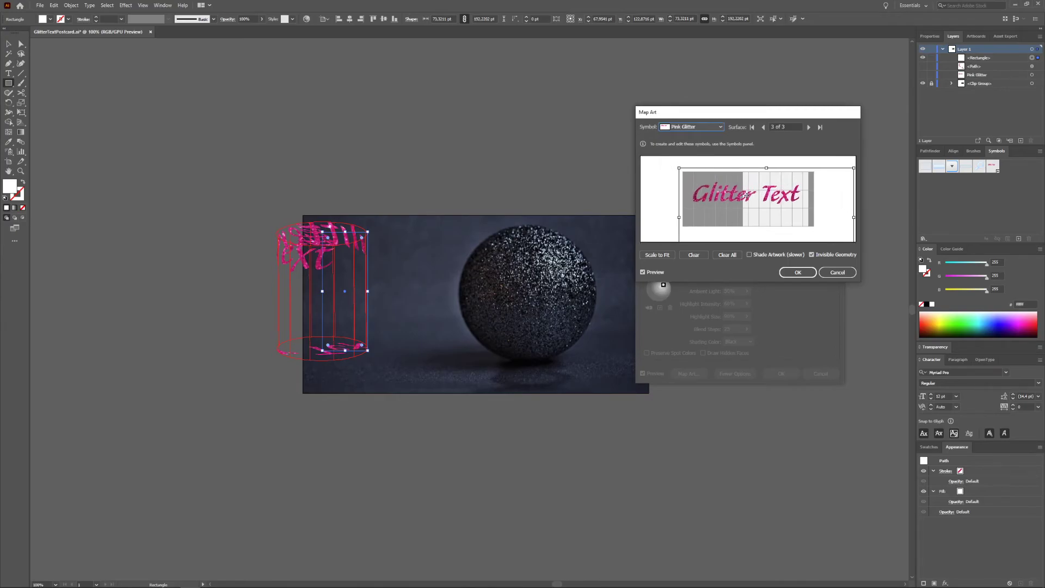
left_click_drag(853, 170, 802, 192)
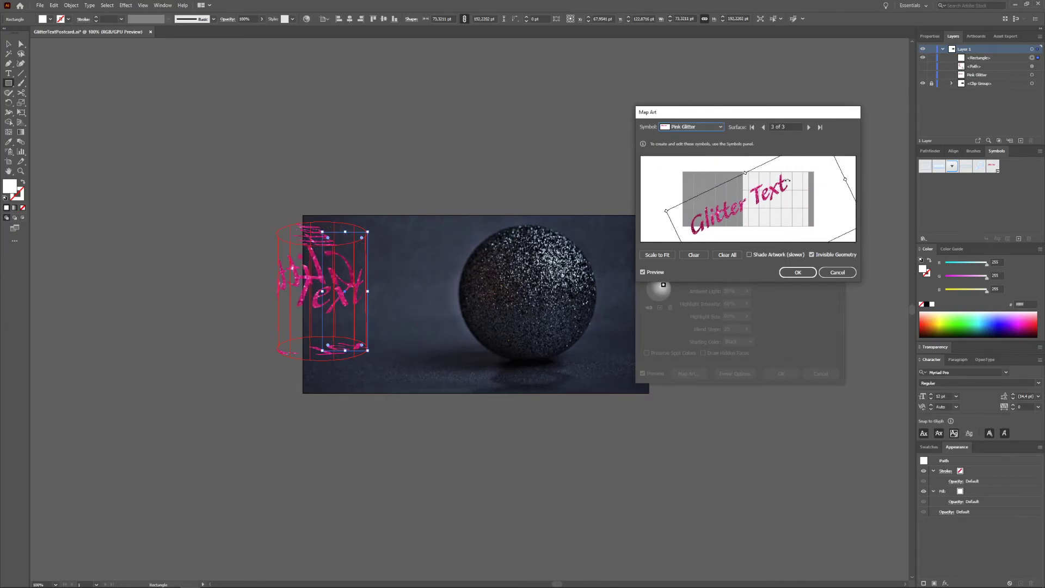
left_click_drag(787, 180, 774, 205)
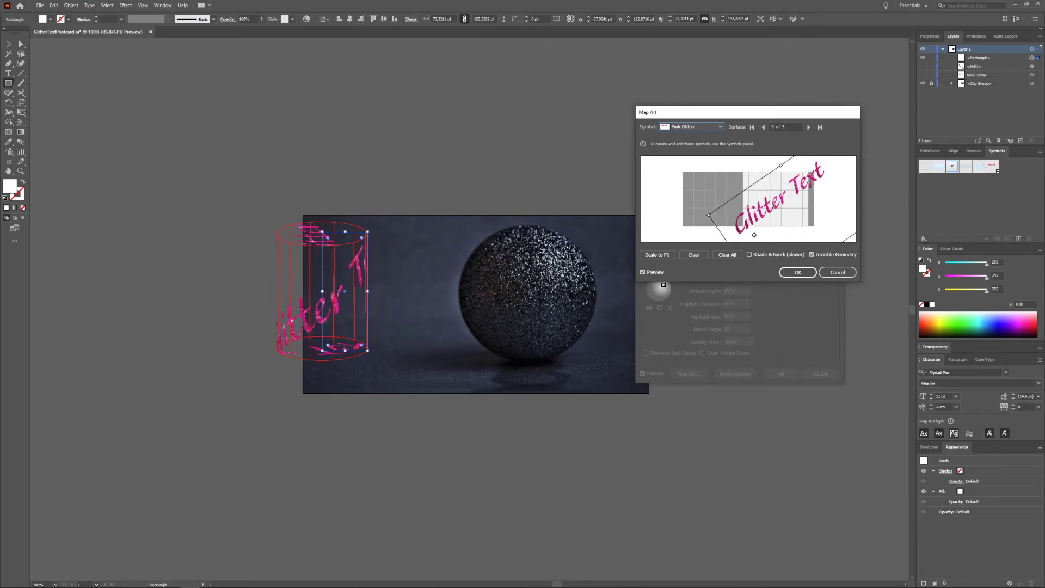
left_click_drag(708, 215, 744, 225)
left_click_drag(830, 185, 806, 201)
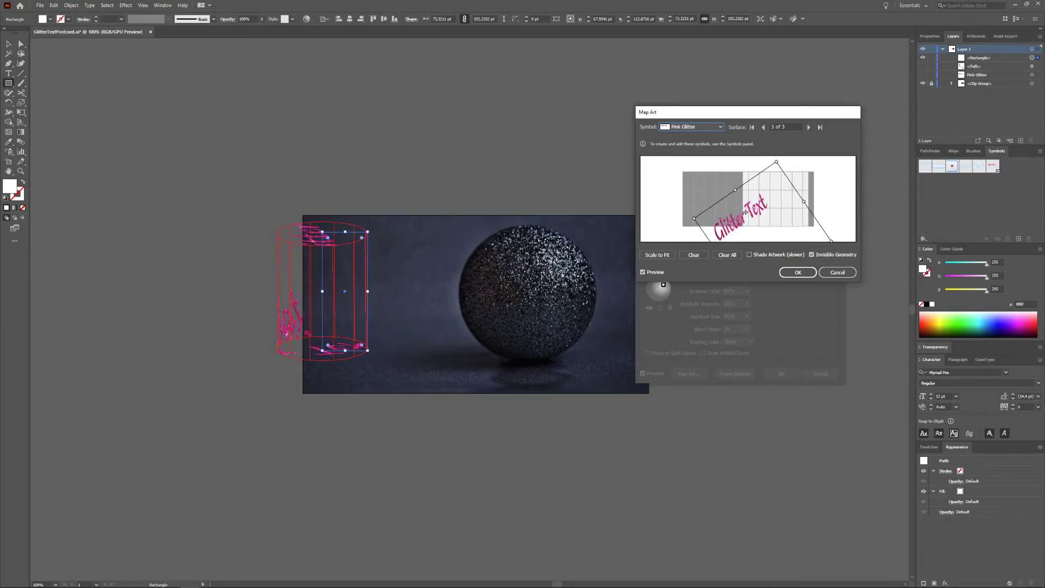
left_click_drag(747, 215, 779, 194)
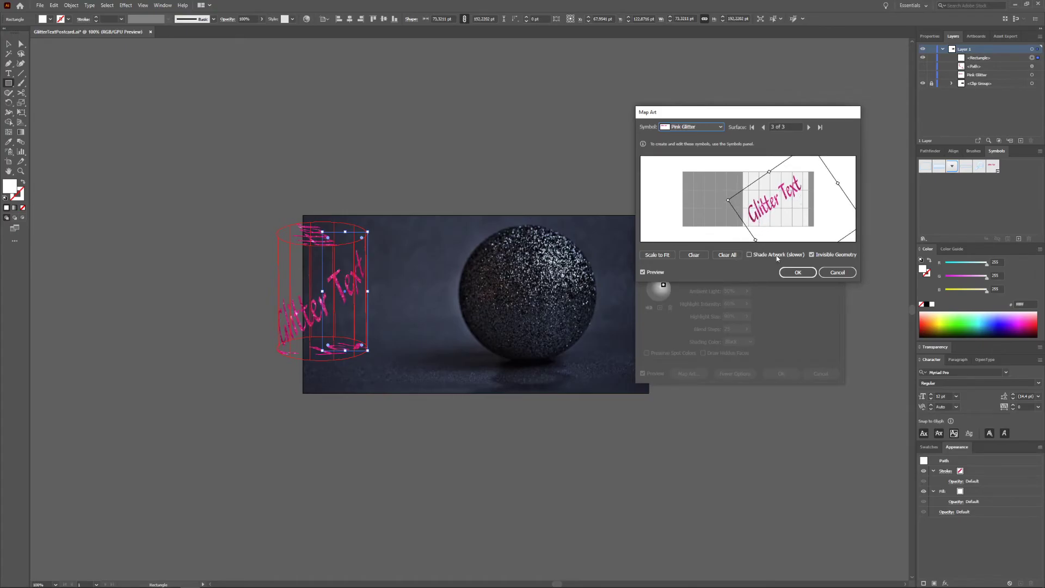
- Shade the mapped artwork, confirm the mapping, and raise the Ambient Light level
left_click(749, 255)
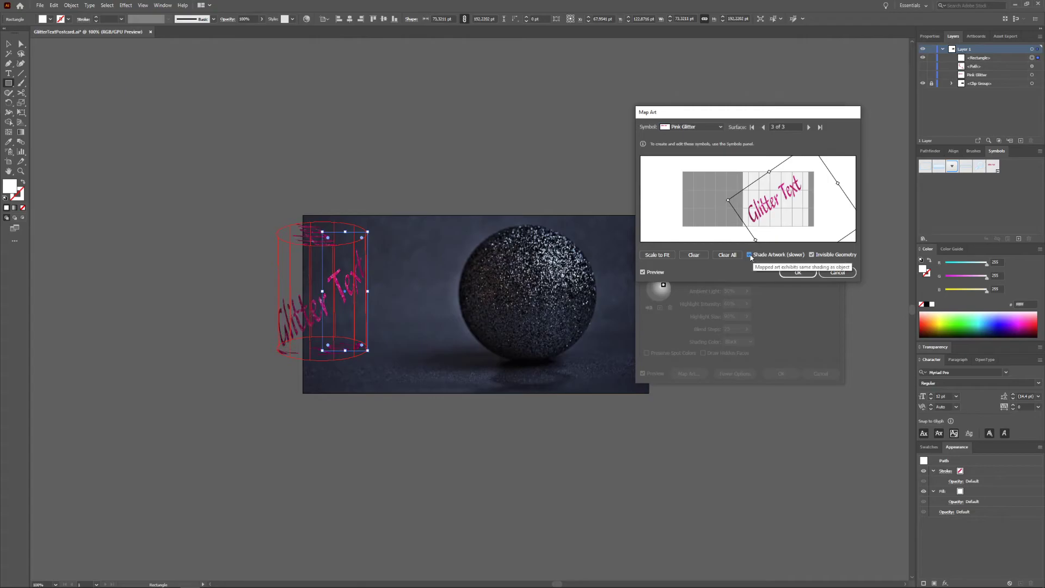
left_click(794, 272)
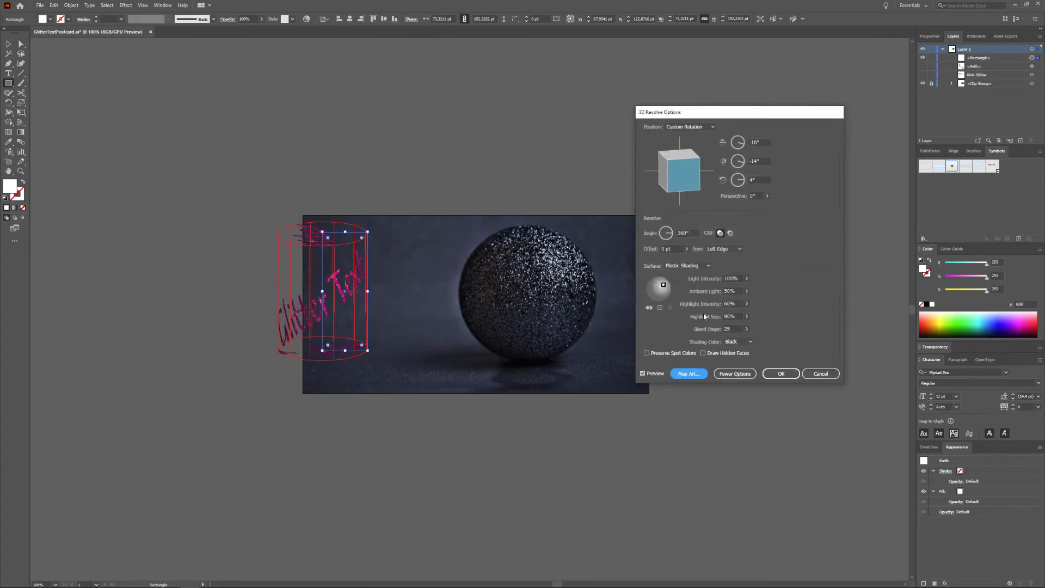
left_click(747, 292)
left_click_drag(734, 302, 743, 302)
left_click(795, 286)
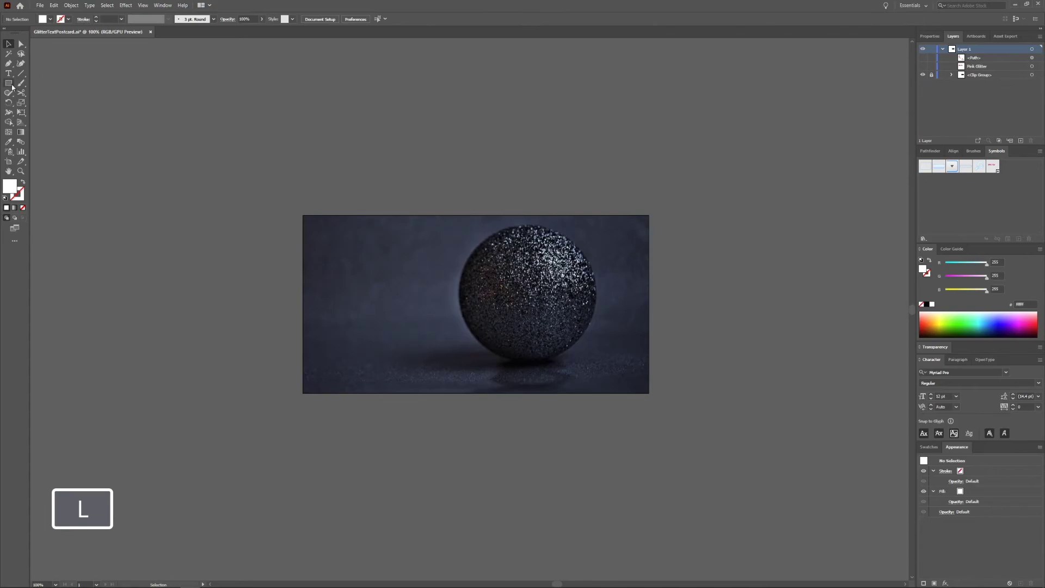
- Draw a small ellipse at the photo's lower left with the Ellipse tool
left_click(9, 82)
left_click(40, 102)
left_click_drag(337, 348, 377, 361)
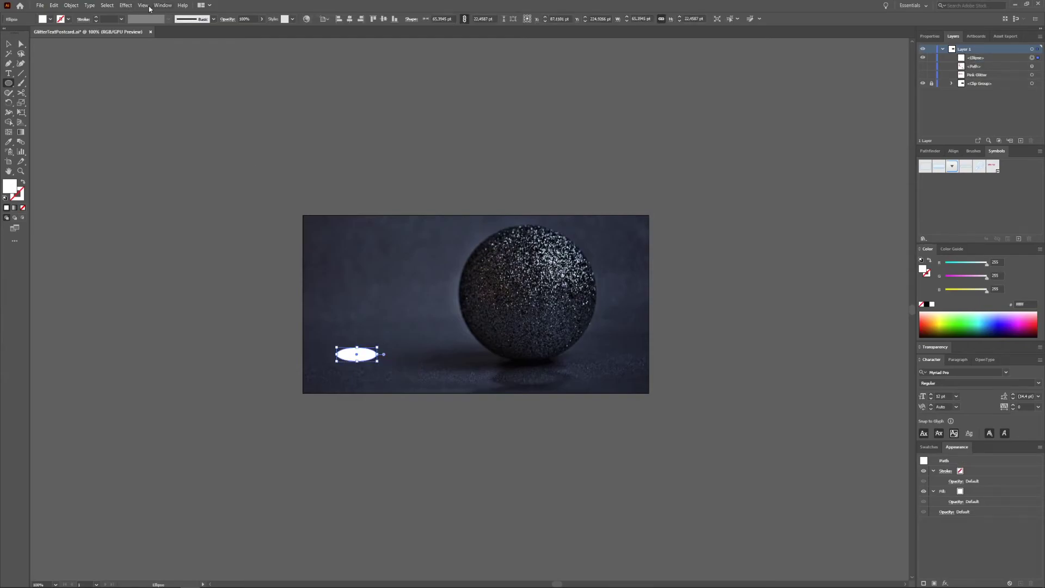
- Apply Effect > 3D > Revolve to the ellipse
left_click(126, 5)
mouse_move(202, 52)
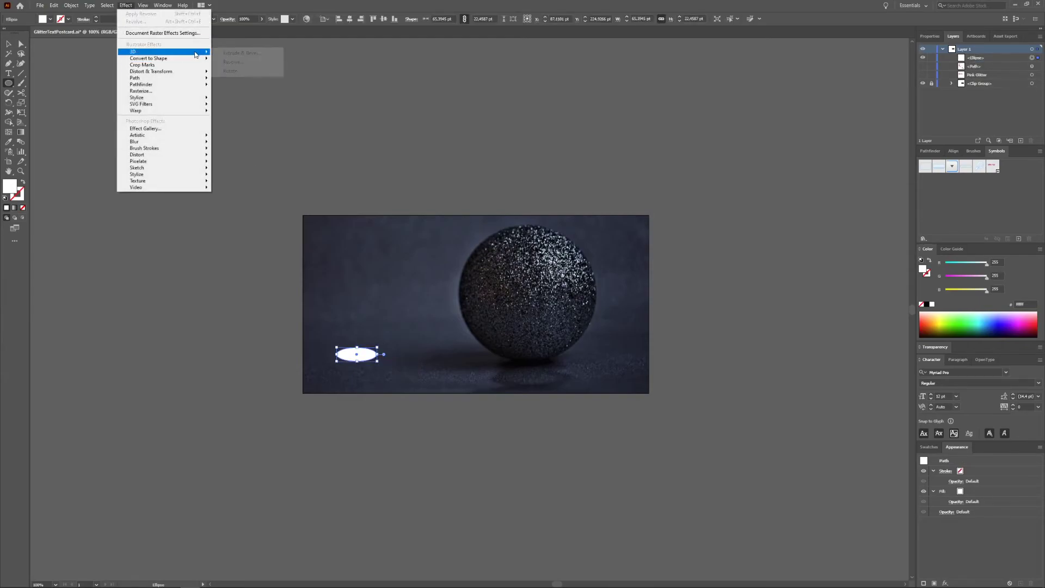
left_click(248, 62)
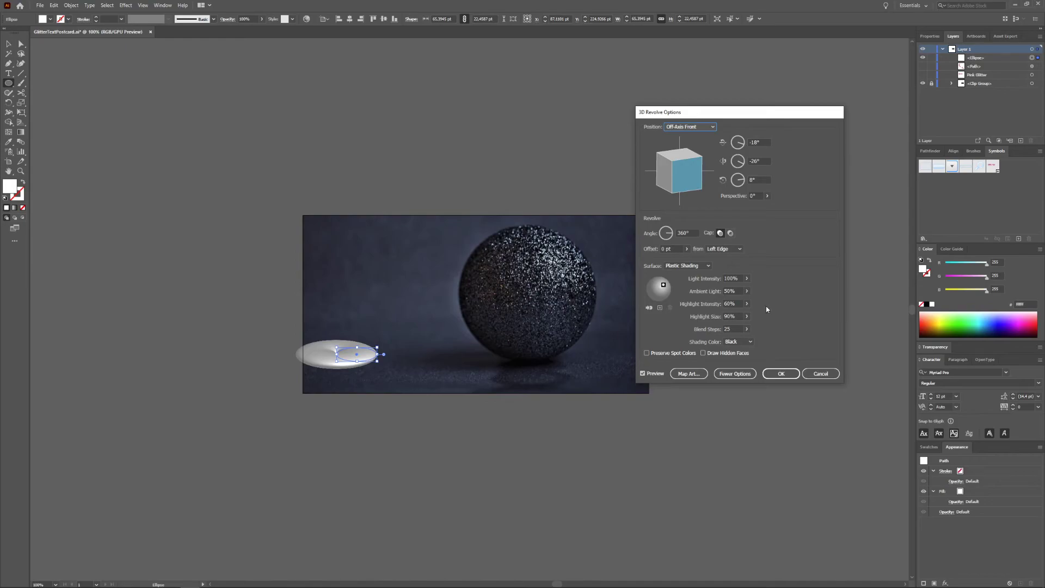
- Drag the revolve Offset slider to preview a ring, then cancel the 3D Revolve effect
left_click(686, 251)
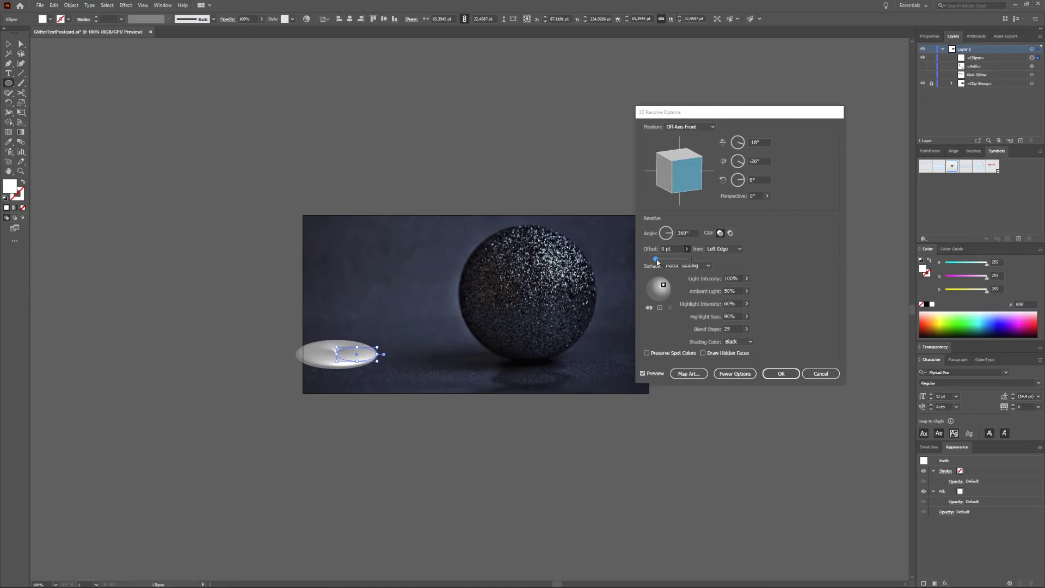
mouse_move(658, 262)
left_mouse_down()
mouse_move(667, 262)
mouse_move(658, 261)
left_mouse_up()
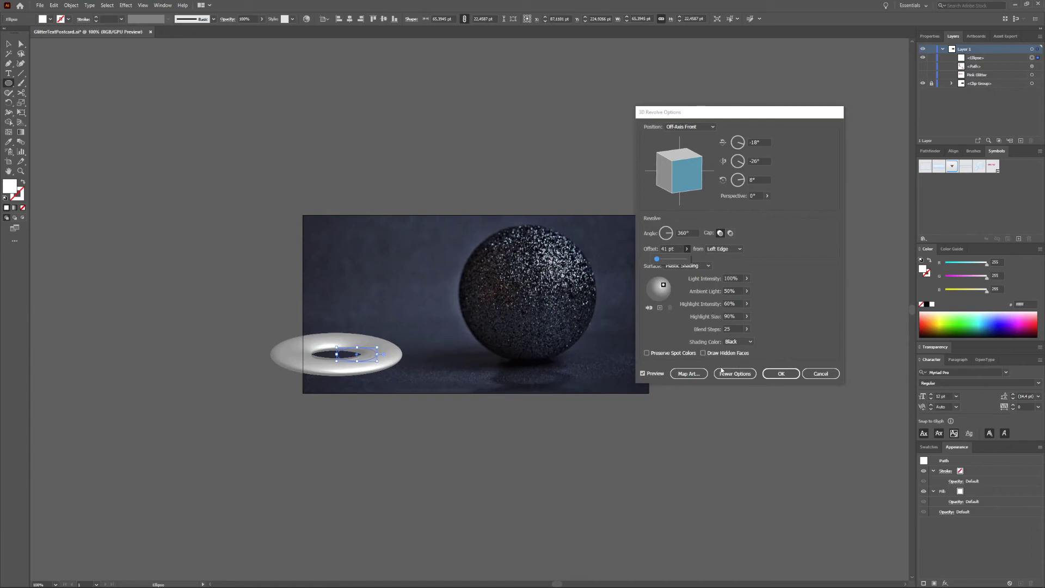
left_click(820, 374)
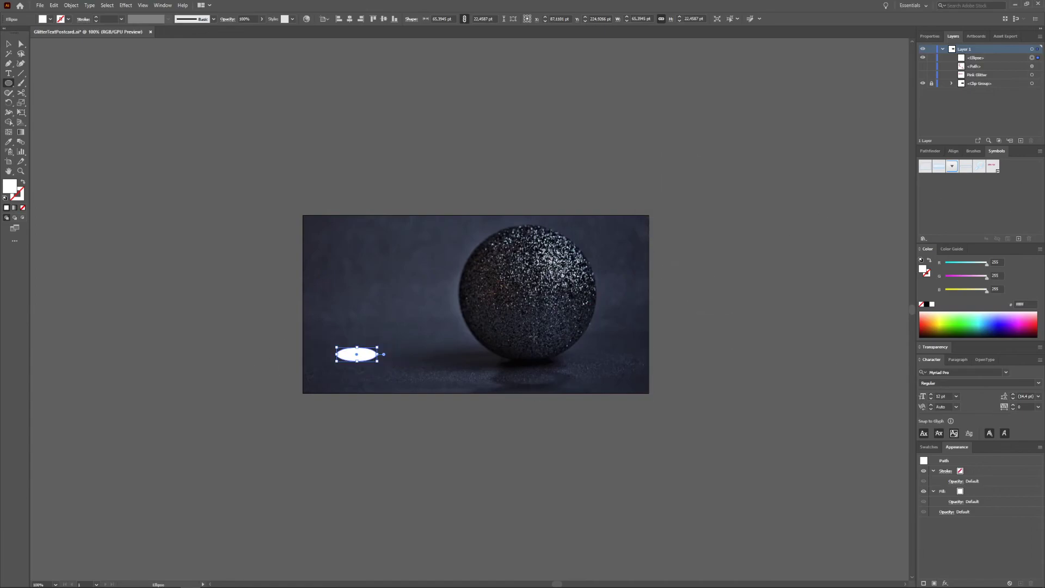
- Delete the test ellipse, hide flat Pink Glitter, show the wrapped <Path> text, and lock <Clip Group>
key("Delete")
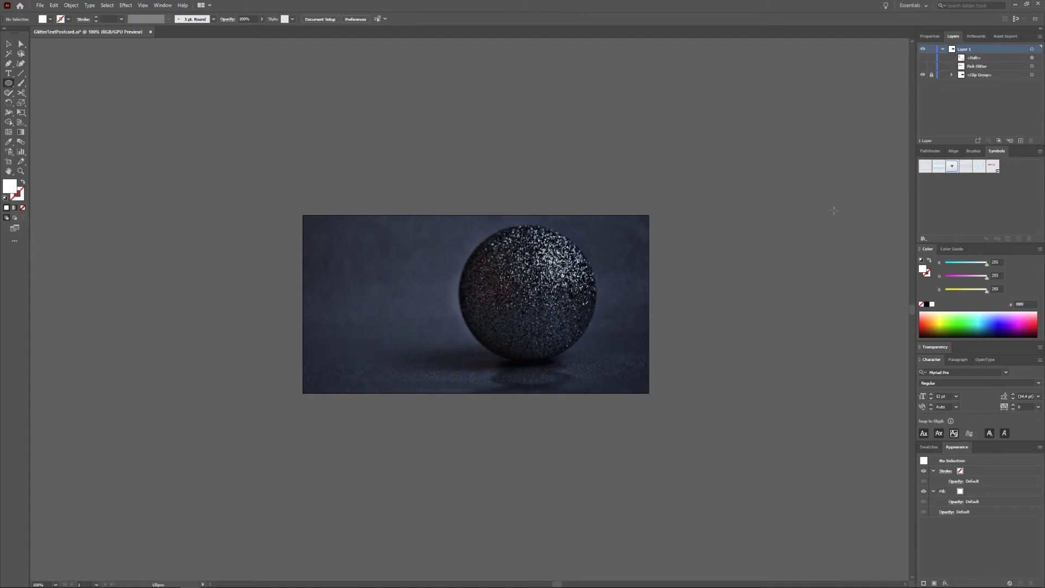
left_click(923, 66)
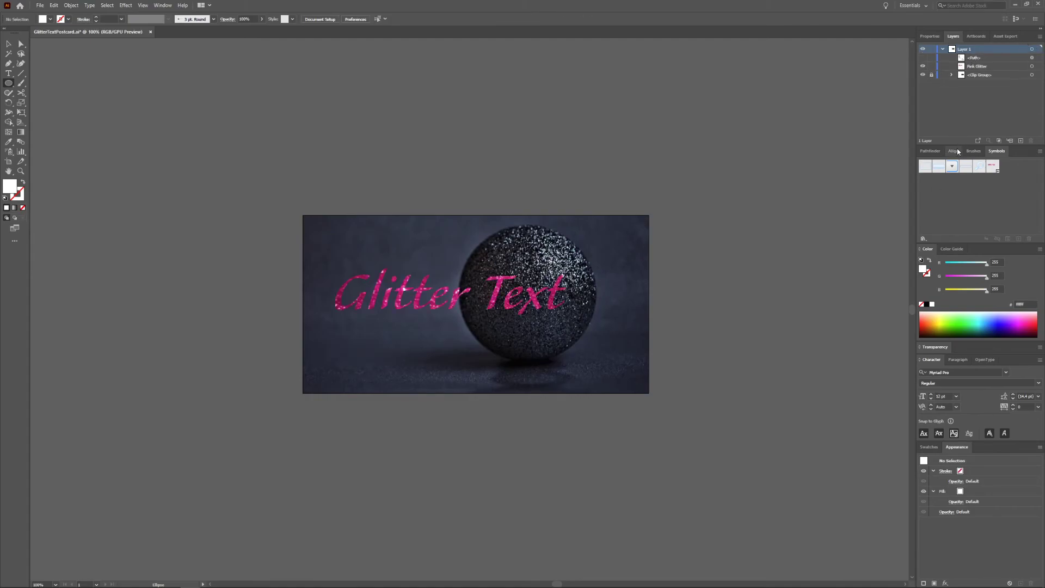
left_click(923, 66)
left_click(924, 57)
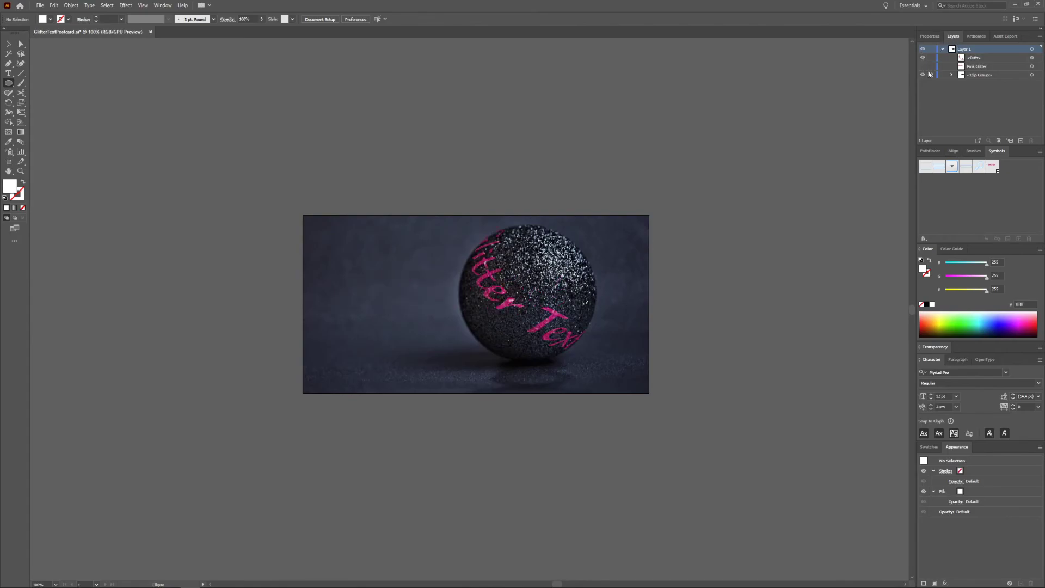
left_click(932, 74)
left_click(8, 84)
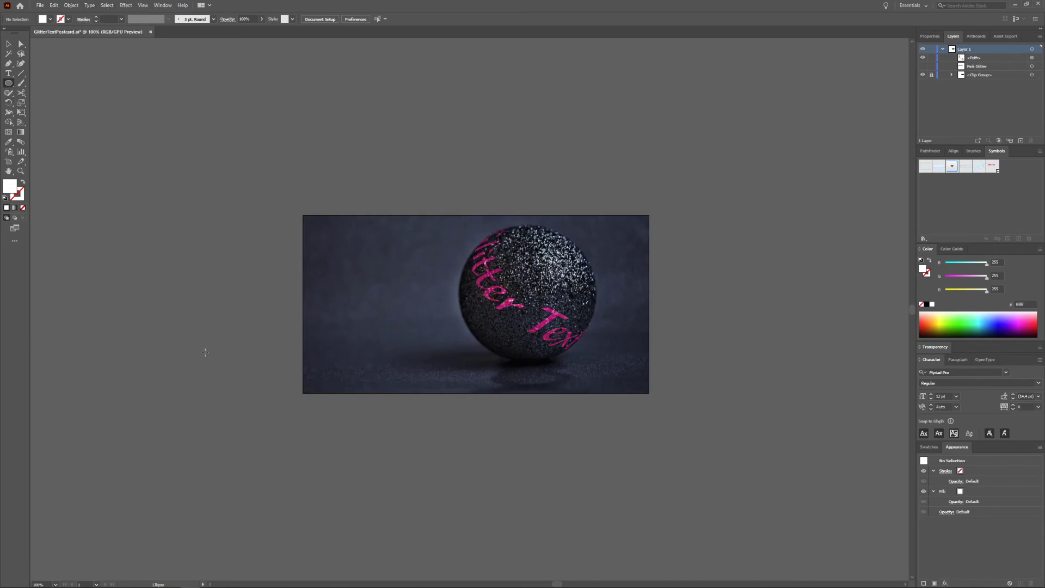